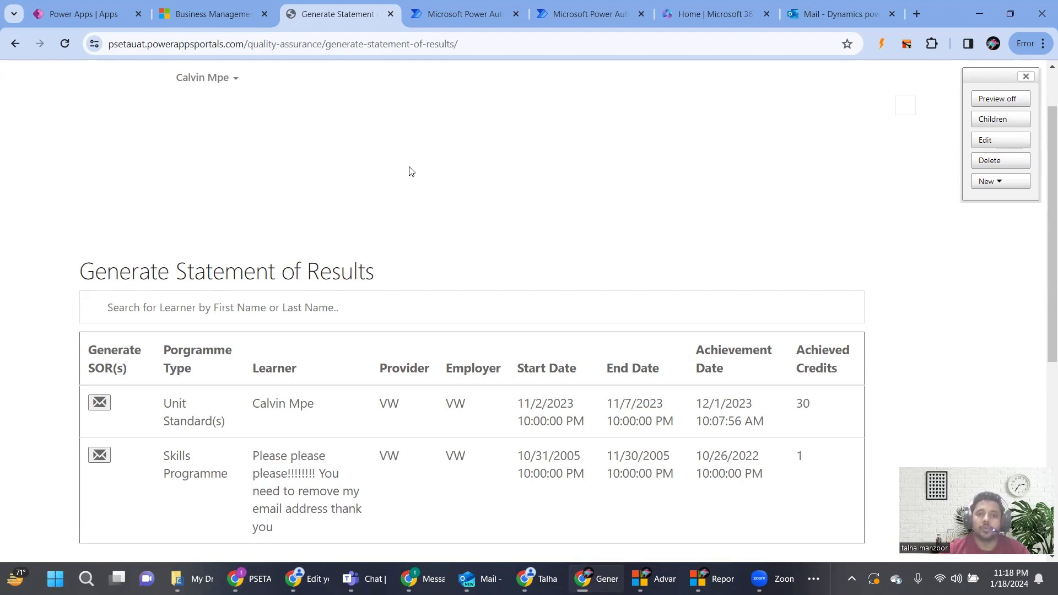
Generate the statement of results for the Unit Standard(s) learner row and acknowledge the sent notice.
{"action": "scroll", "coordinate": [421, 171], "scroll_direction": "up", "scroll_amount": 1}
{"action": "scroll", "coordinate": [420, 171], "scroll_direction": "down", "scroll_amount": 1}
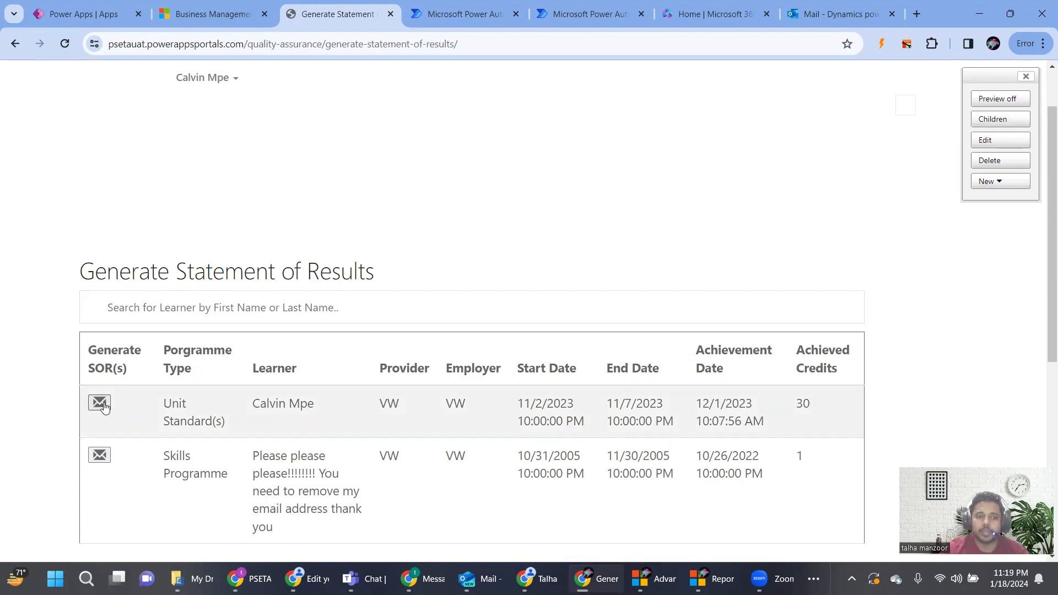
{"action": "left_click_drag", "start_coordinate": [90, 352], "coordinate": [124, 368]}
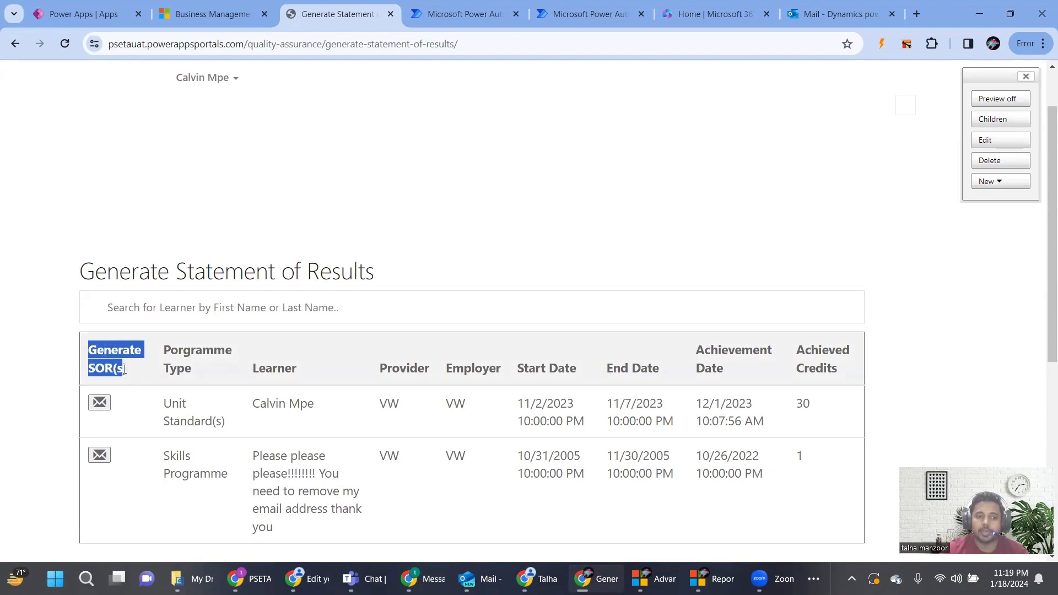
{"action": "left_click", "coordinate": [101, 362]}
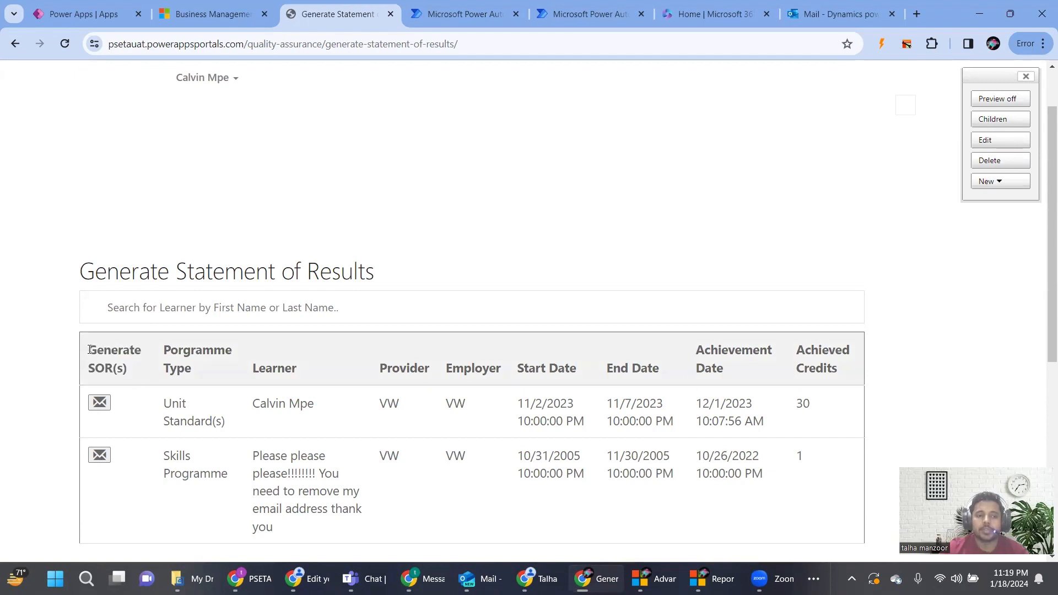
{"action": "left_click_drag", "start_coordinate": [90, 350], "coordinate": [134, 373]}
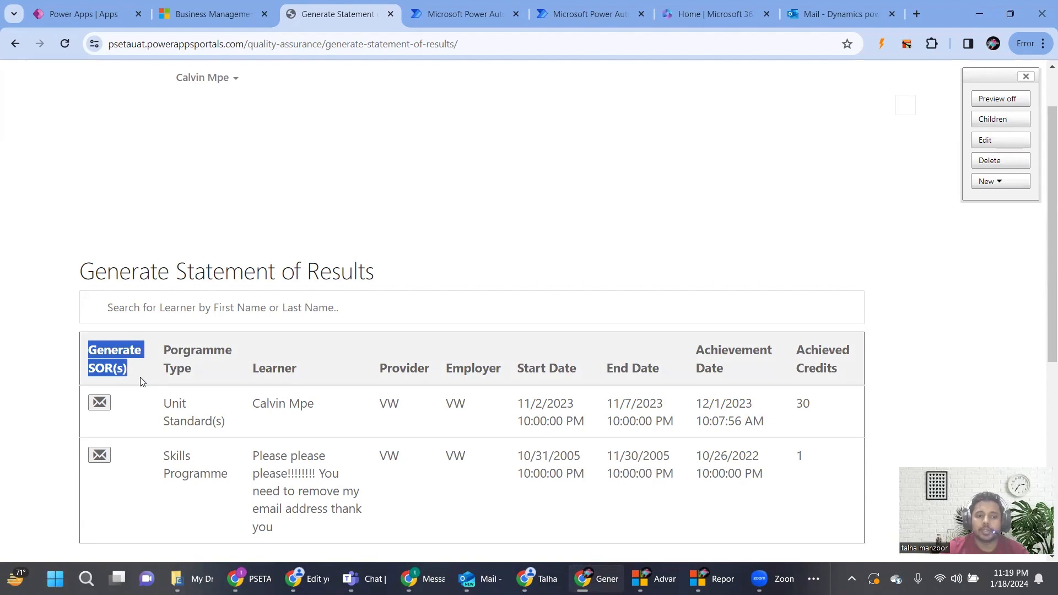
{"action": "left_click", "coordinate": [101, 409]}
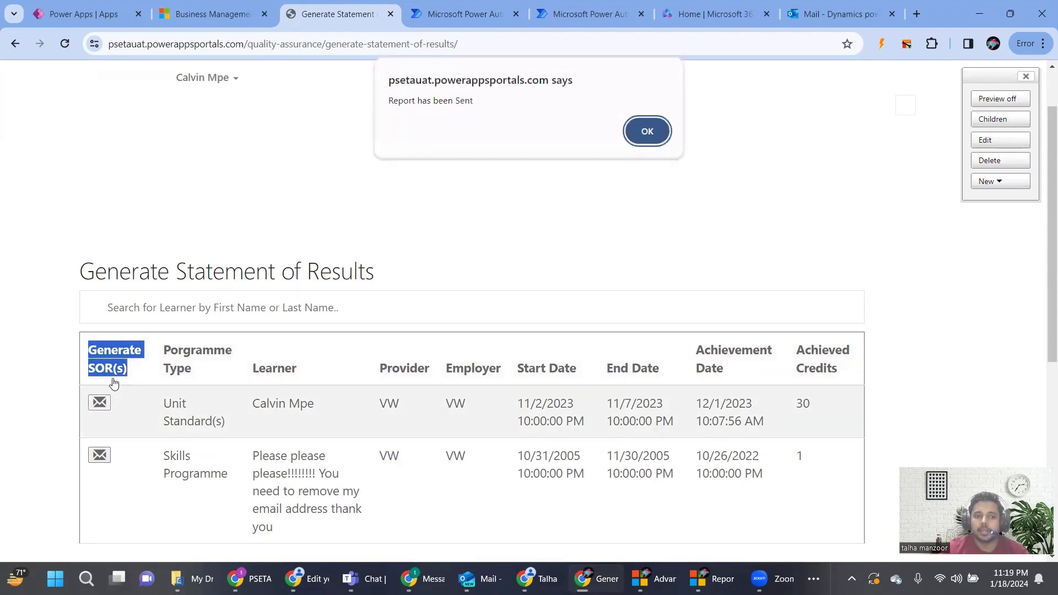
{"action": "left_click", "coordinate": [653, 139]}
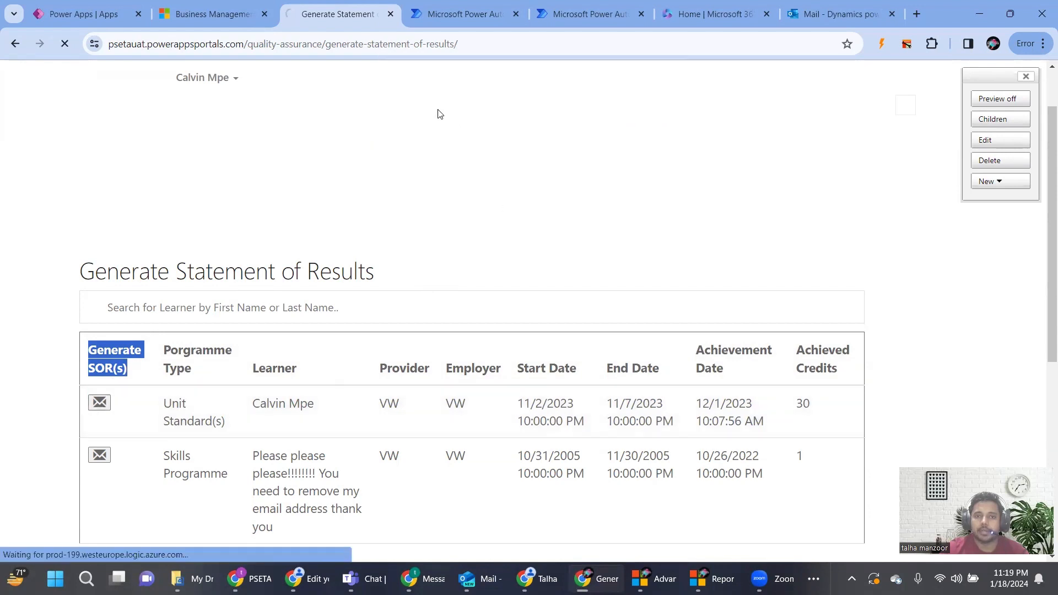
Switch to the Dynamics 365 Advanced Find window, query reports named SOR Unit Standard, and open the matching report for editing.
{"action": "left_click", "coordinate": [420, 13]}
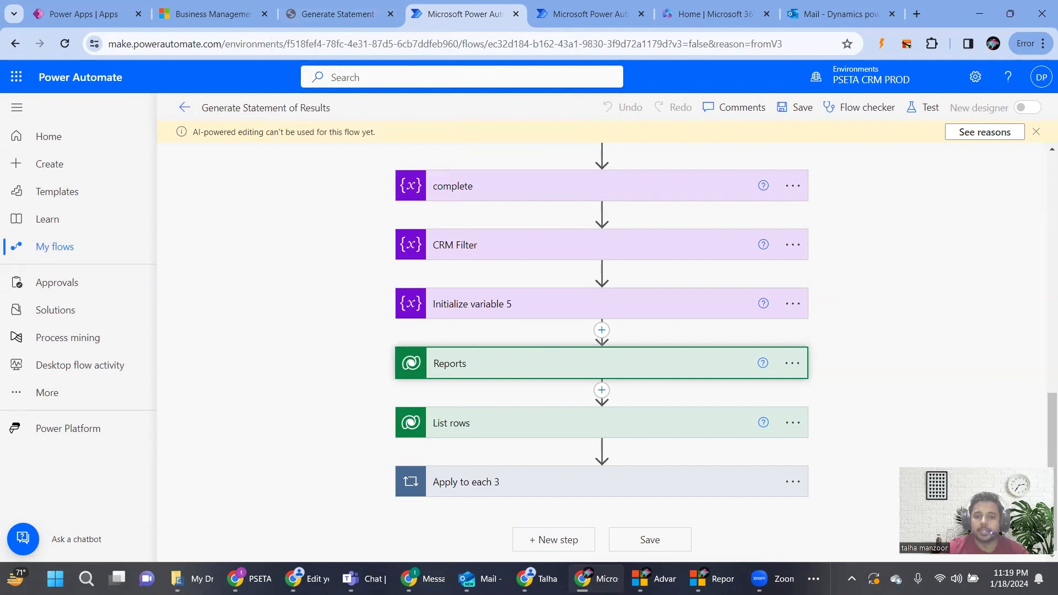
{"action": "left_click", "coordinate": [703, 577]}
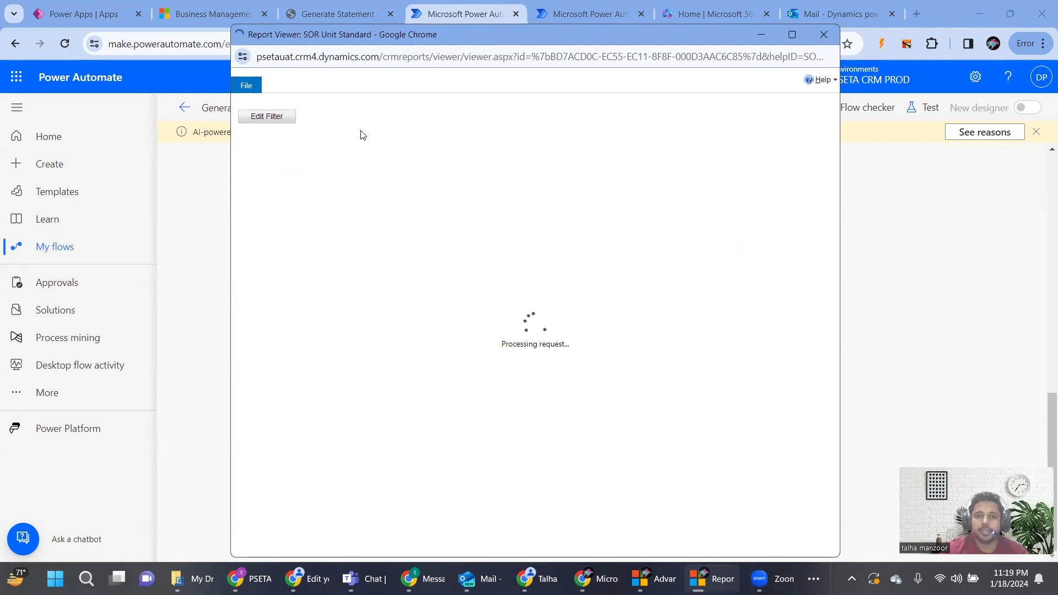
{"action": "left_click", "coordinate": [654, 577]}
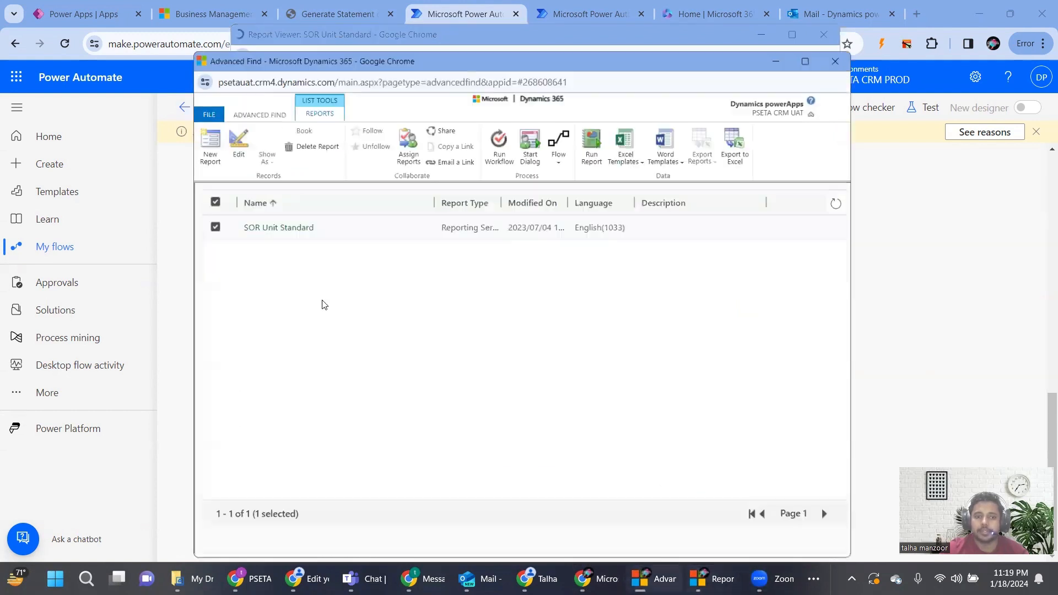
{"action": "left_click", "coordinate": [264, 91]}
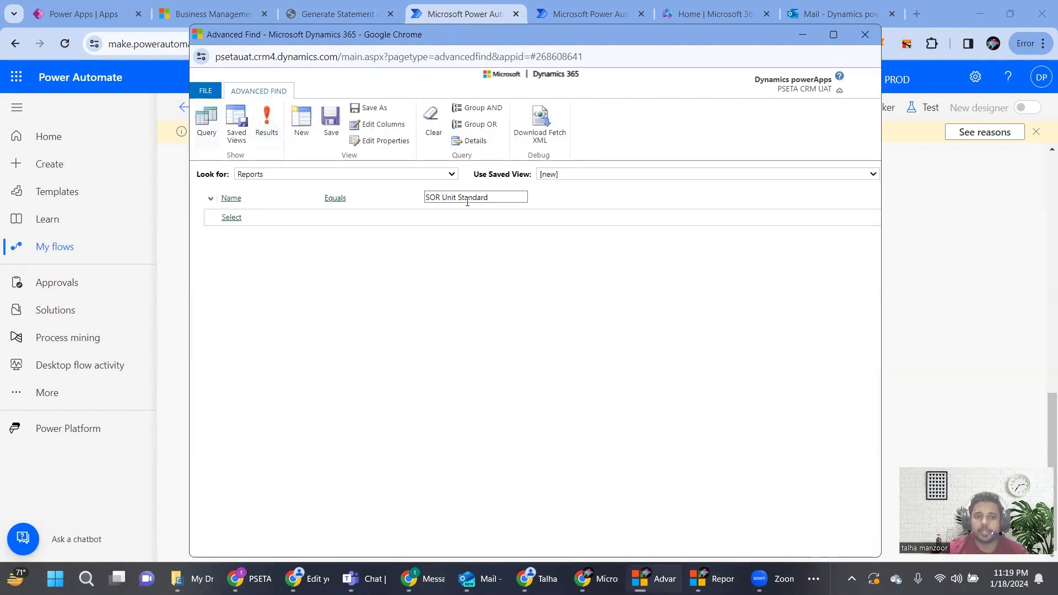
{"action": "left_click", "coordinate": [268, 128]}
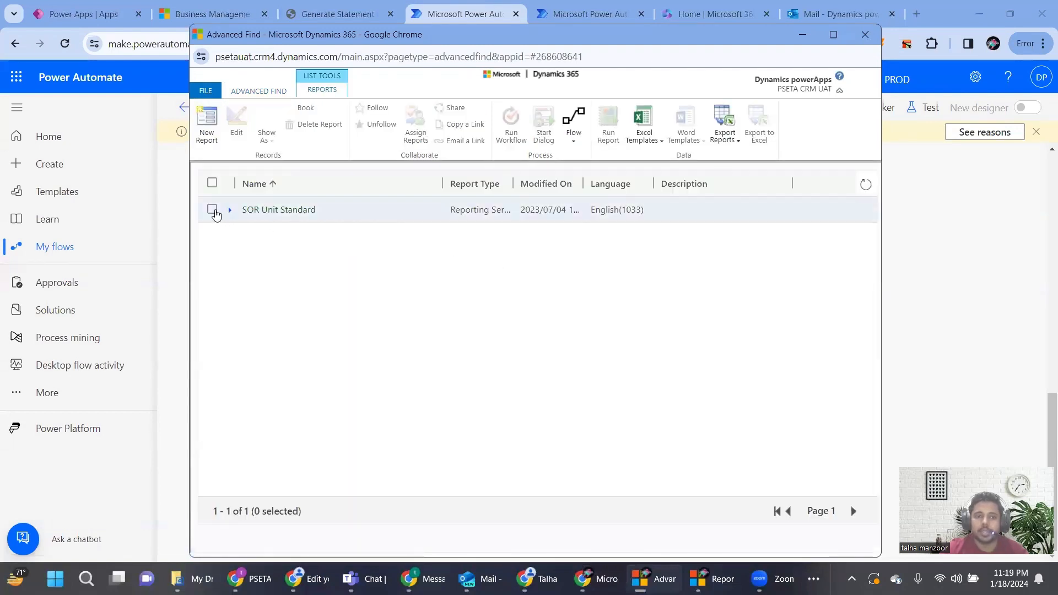
{"action": "left_click", "coordinate": [212, 210]}
{"action": "left_click", "coordinate": [237, 124]}
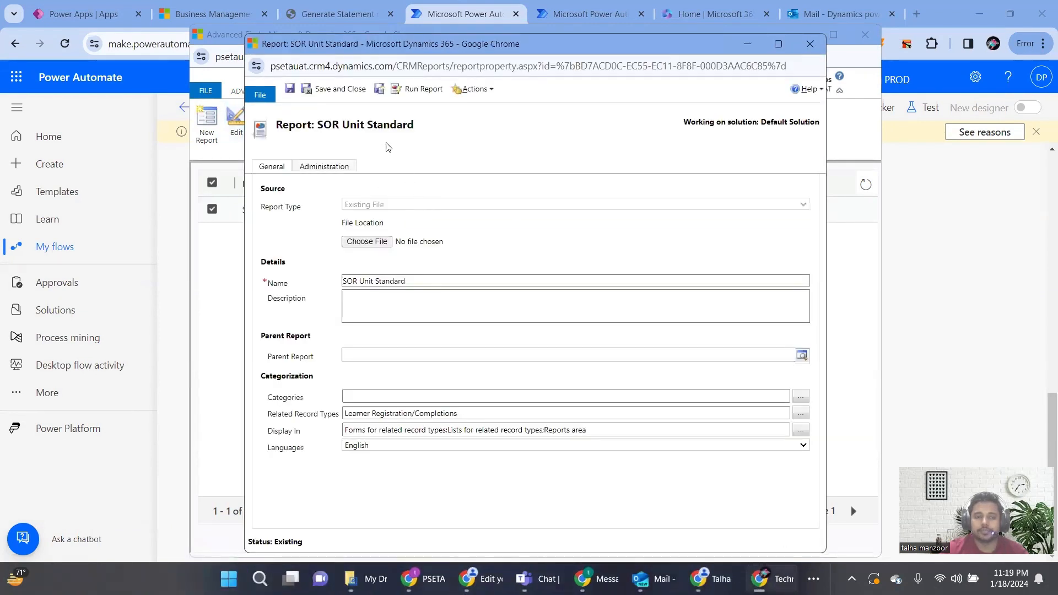
Run the SOR Unit Standard report and minimize the report and Advanced Find windows.
{"action": "left_click", "coordinate": [415, 91]}
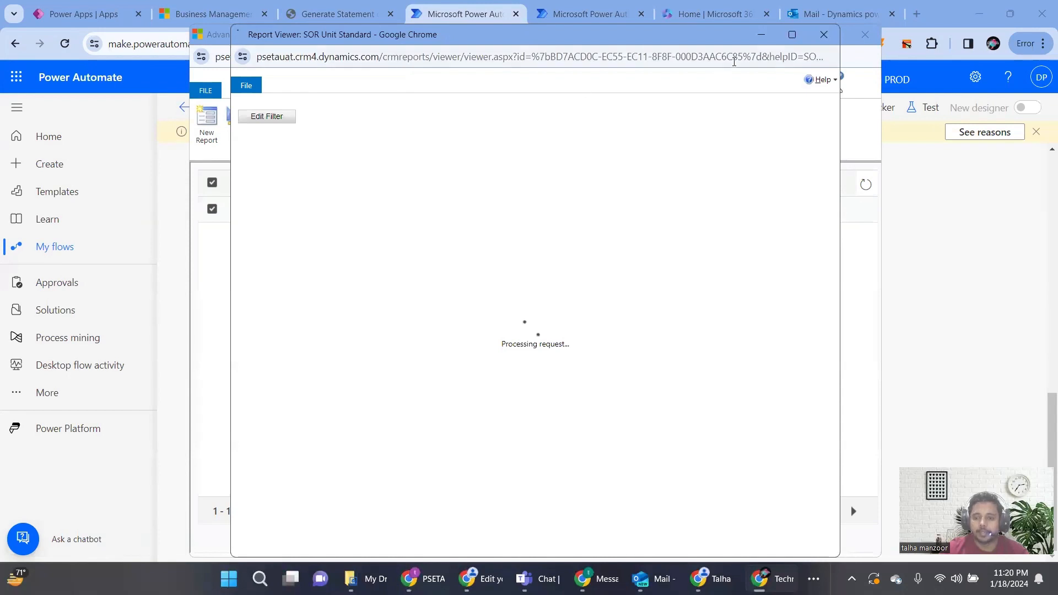
{"action": "left_click", "coordinate": [763, 37]}
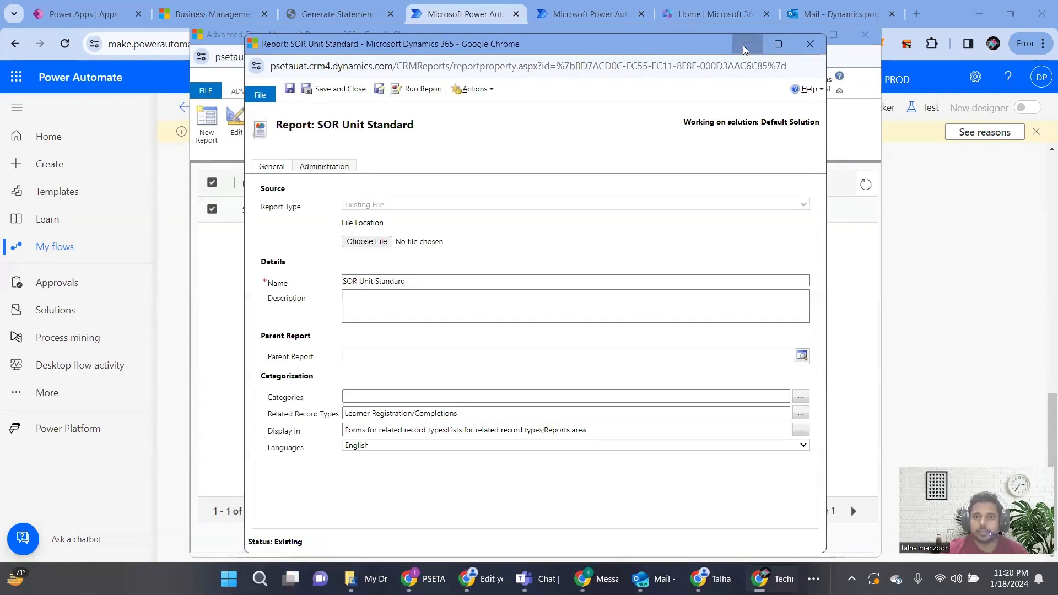
{"action": "left_click", "coordinate": [747, 37]}
{"action": "left_click", "coordinate": [807, 37]}
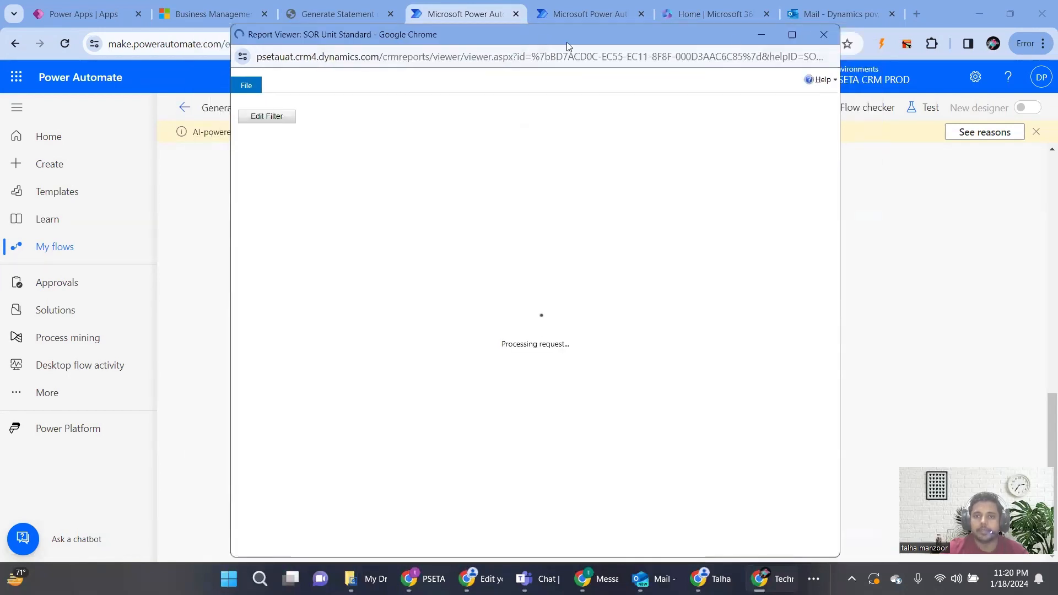
{"action": "left_click", "coordinate": [757, 35]}
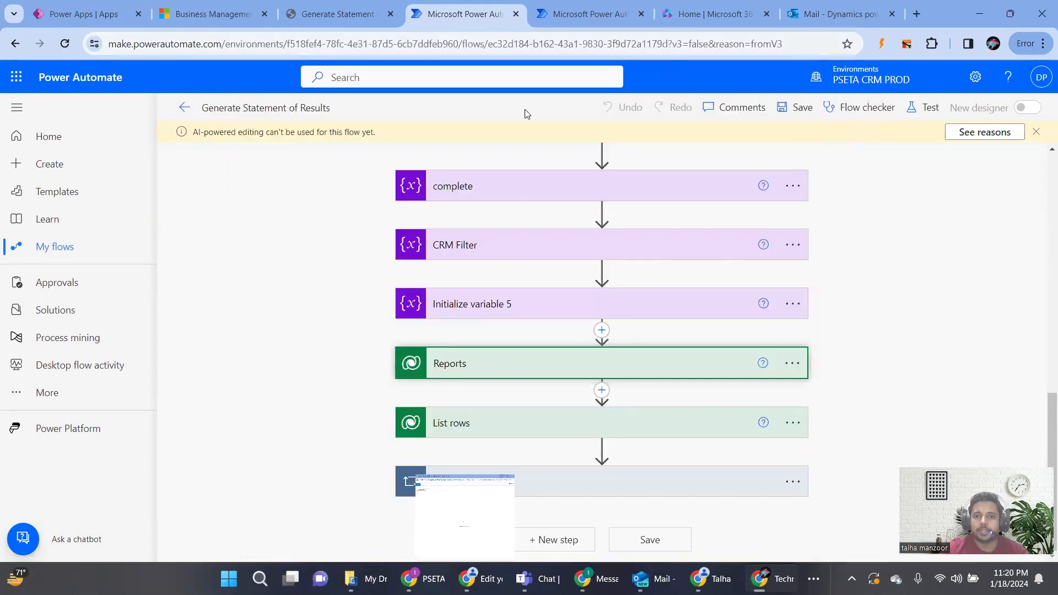
Switch to Outlook, view the print preview of the emailed report.pdf statement of results, and cancel printing.
{"action": "left_click", "coordinate": [337, 13]}
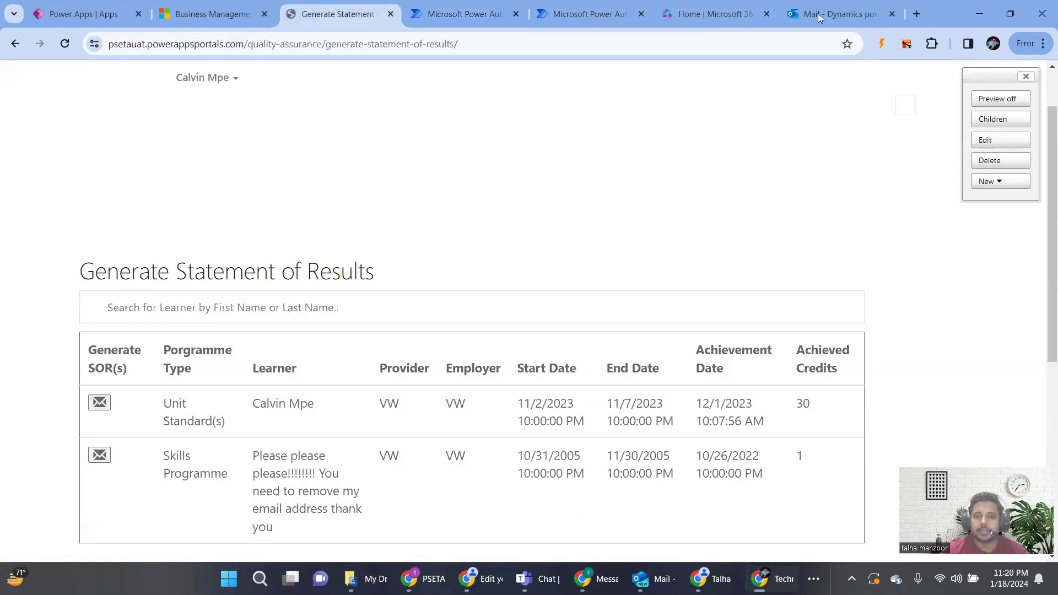
{"action": "left_click", "coordinate": [840, 14]}
{"action": "left_click", "coordinate": [557, 301]}
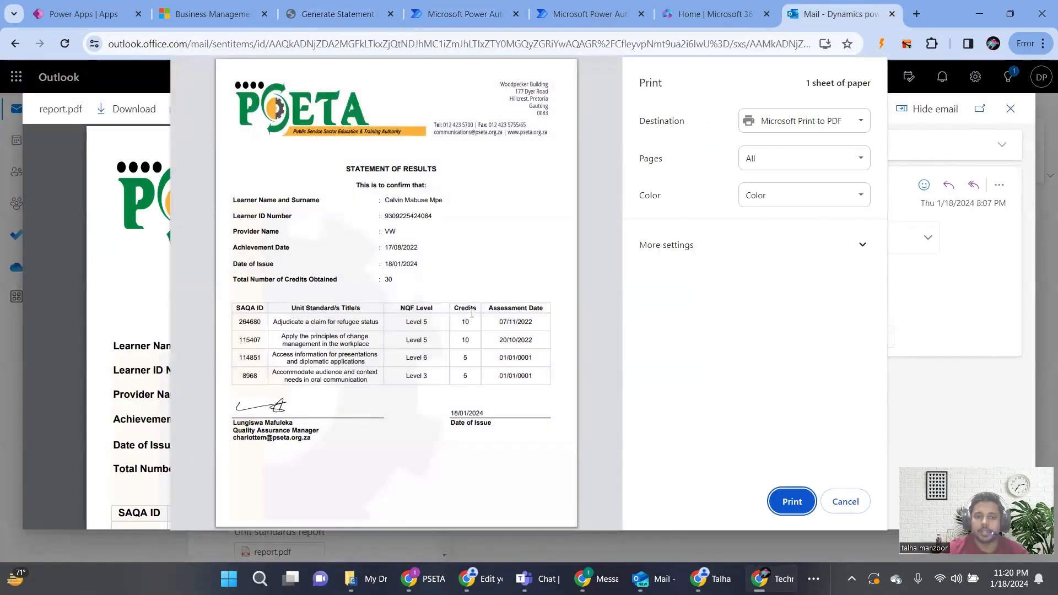
{"action": "left_click", "coordinate": [845, 502]}
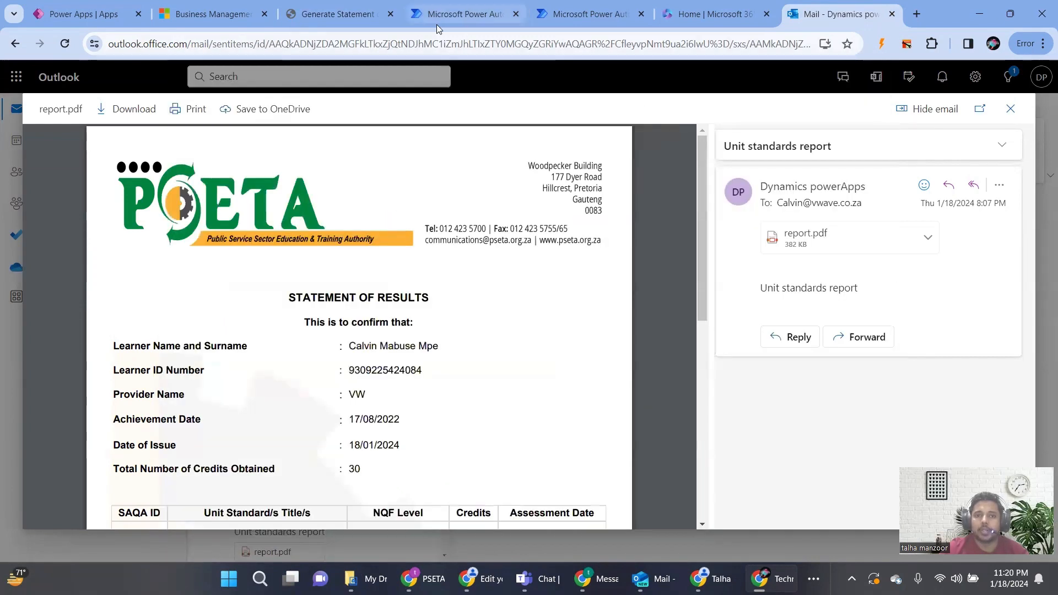
Switch to Power Automate, open the Generate Statement of Results flow in edit mode, and check its HTTP request trigger.
{"action": "left_click", "coordinate": [604, 19]}
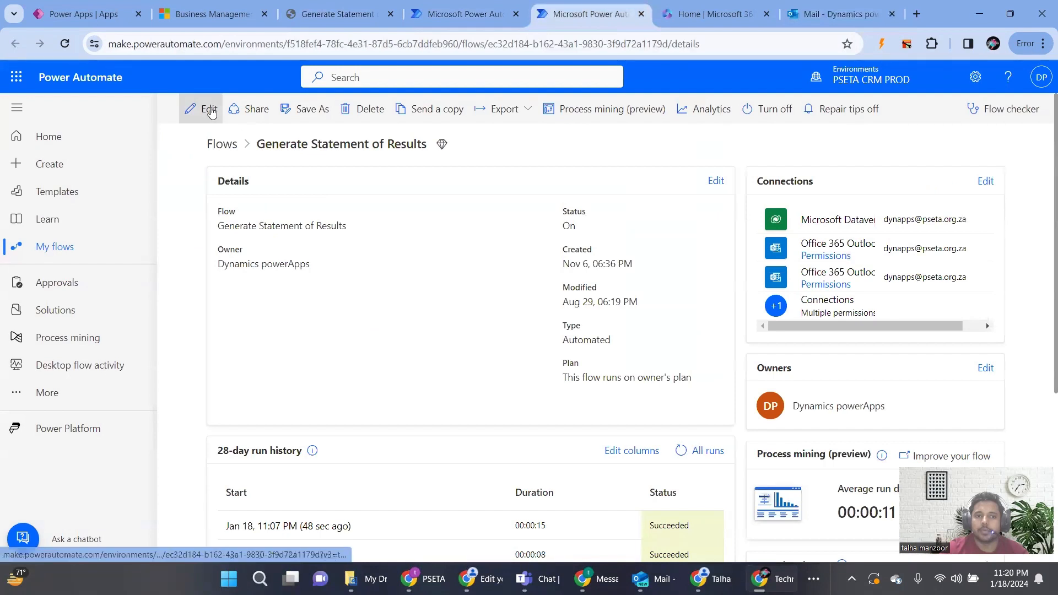
{"action": "left_click", "coordinate": [205, 109]}
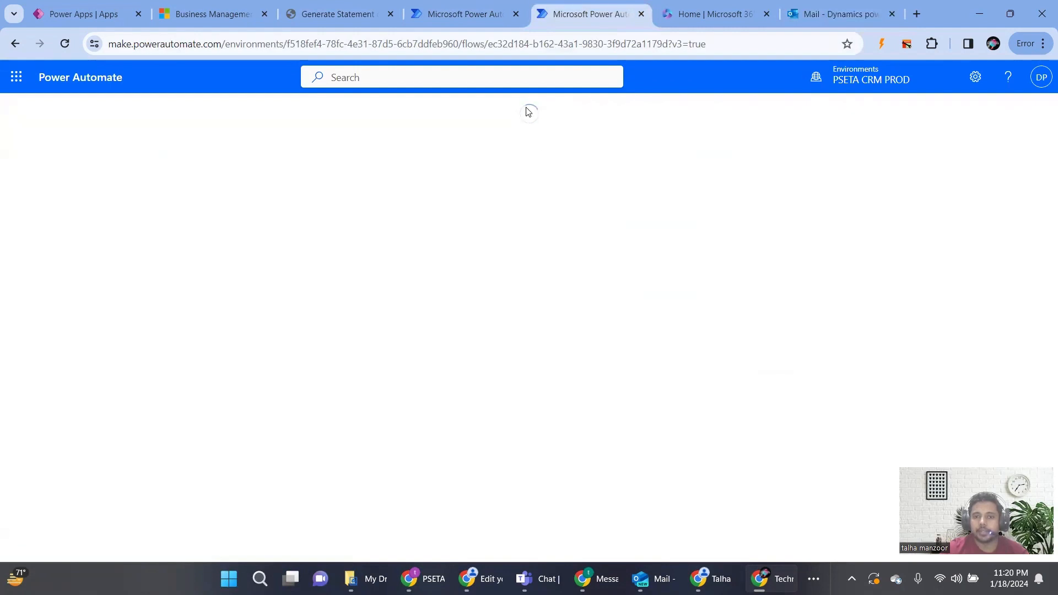
{"action": "left_click", "coordinate": [474, 21]}
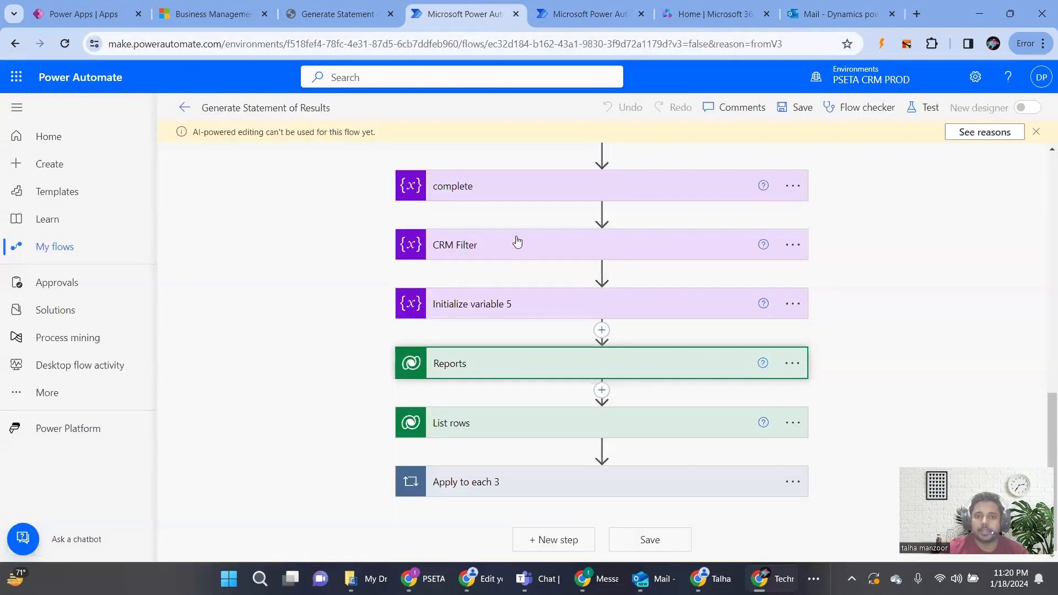
{"action": "scroll", "coordinate": [487, 212], "scroll_direction": "up", "scroll_amount": 10}
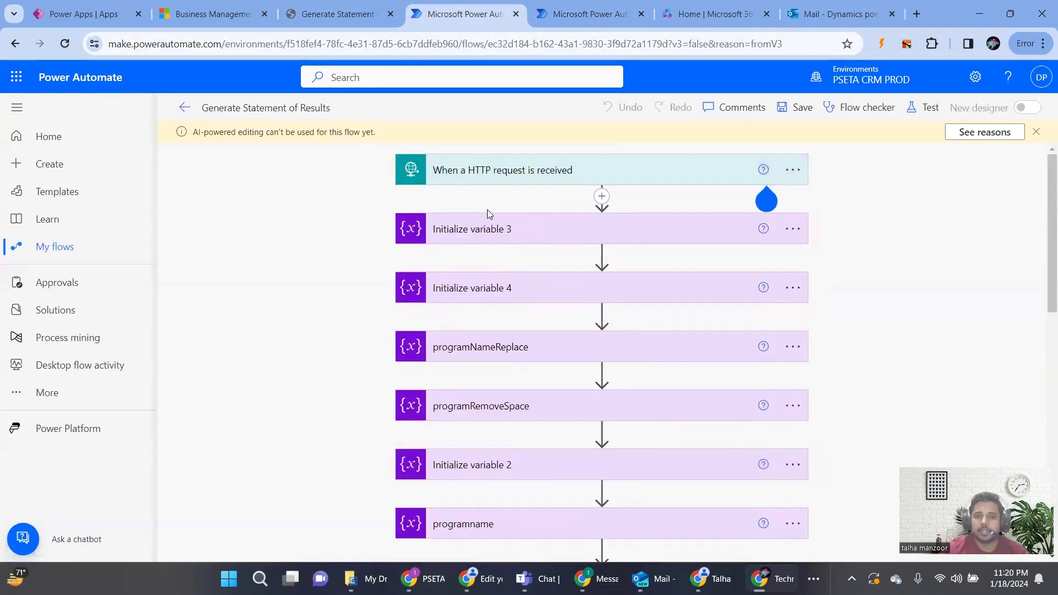
{"action": "left_click", "coordinate": [507, 174]}
{"action": "left_click", "coordinate": [517, 173]}
Examine the table name, row filter and row count of the flow's Reports action, leaving it collapsed.
{"action": "scroll", "coordinate": [469, 166], "scroll_direction": "down", "scroll_amount": 2}
{"action": "scroll", "coordinate": [469, 166], "scroll_direction": "down", "scroll_amount": 8}
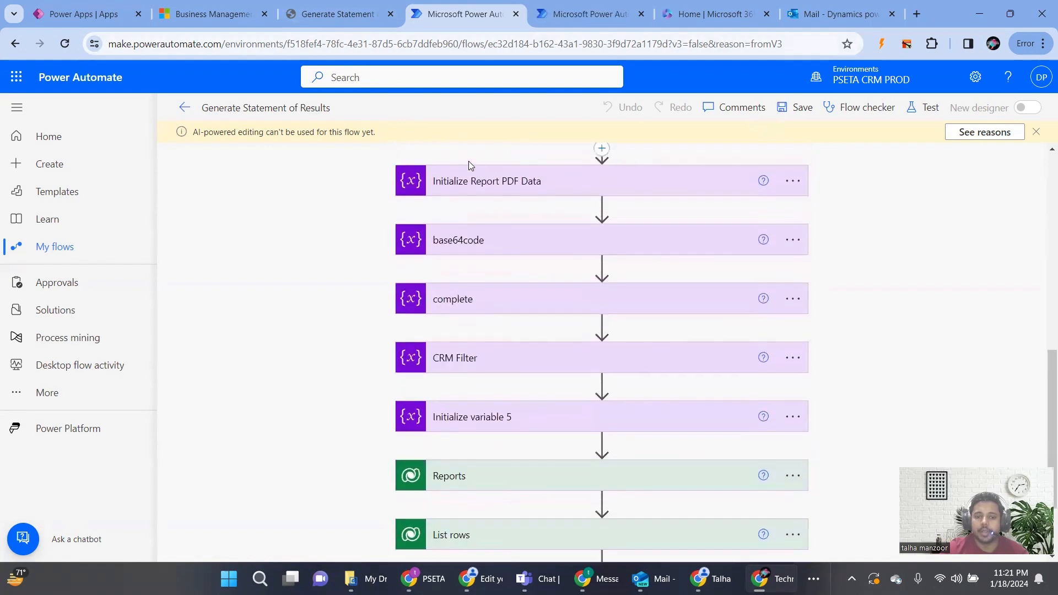
{"action": "left_click", "coordinate": [547, 373]}
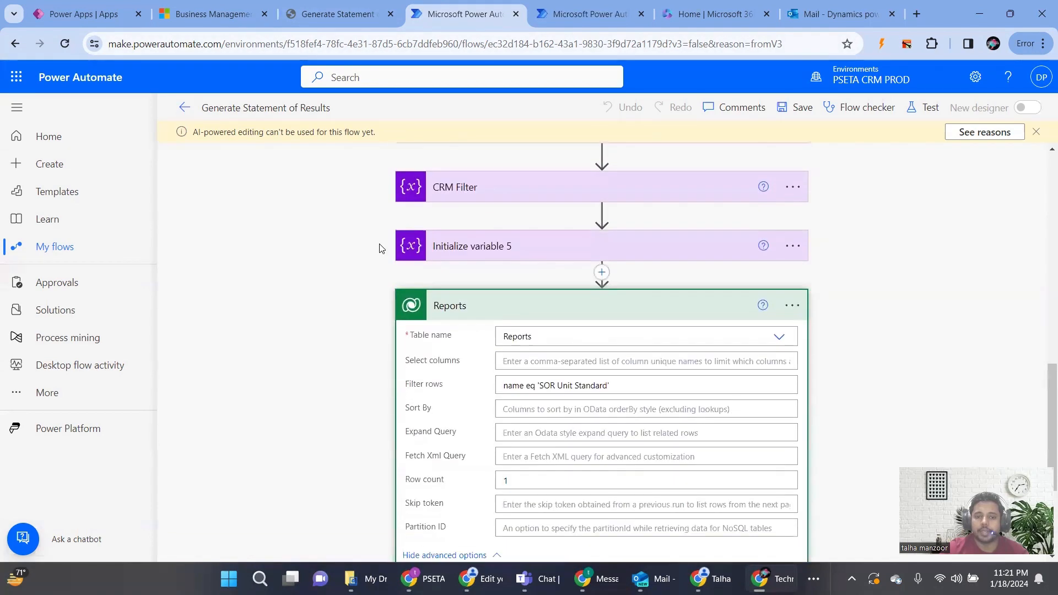
{"action": "scroll", "coordinate": [385, 247], "scroll_direction": "down", "scroll_amount": 2}
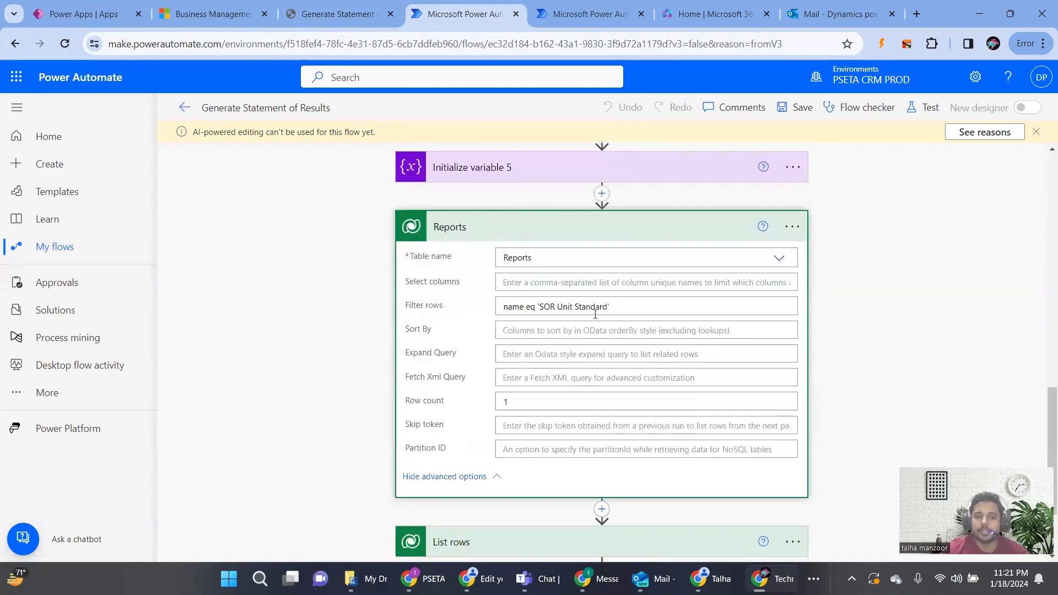
{"action": "left_click", "coordinate": [559, 229]}
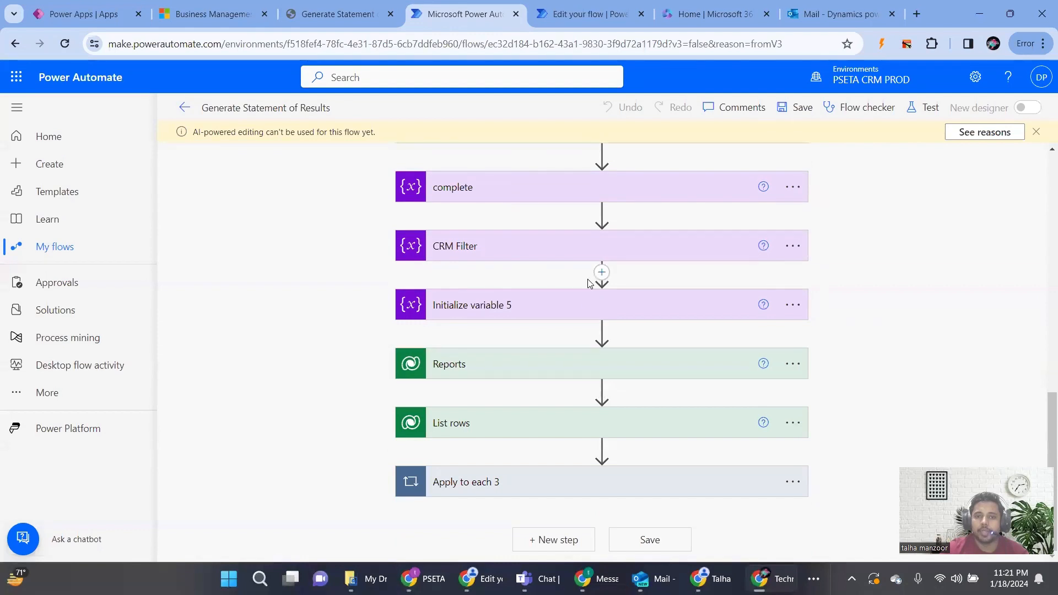
Expand the Apply to each 3 loop down to the actions inside the first case's Apply to each.
{"action": "left_click", "coordinate": [547, 491]}
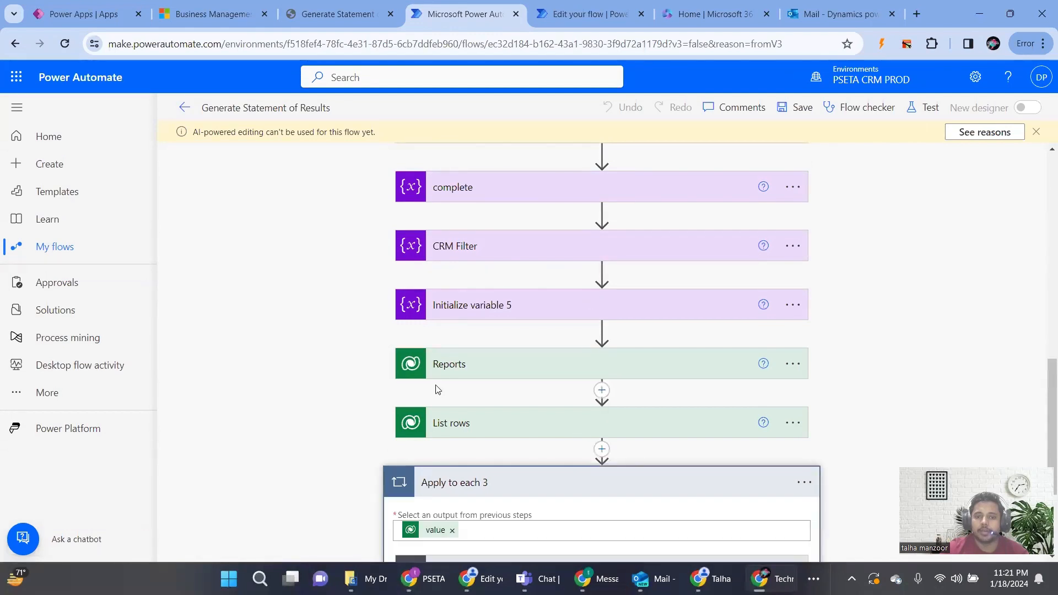
{"action": "left_click", "coordinate": [441, 399]}
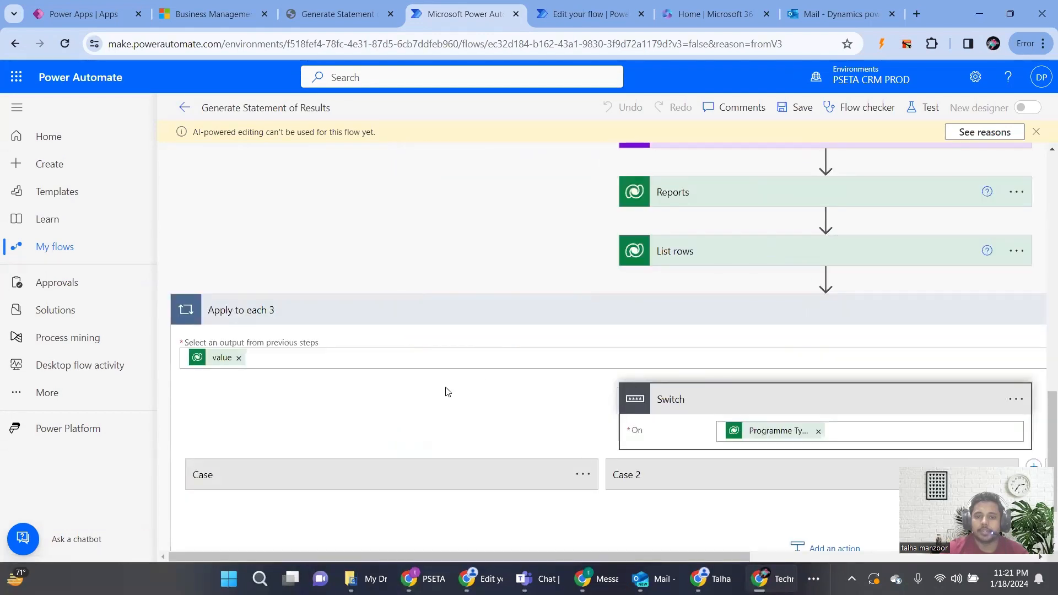
{"action": "scroll", "coordinate": [468, 374], "scroll_direction": "down", "scroll_amount": 3}
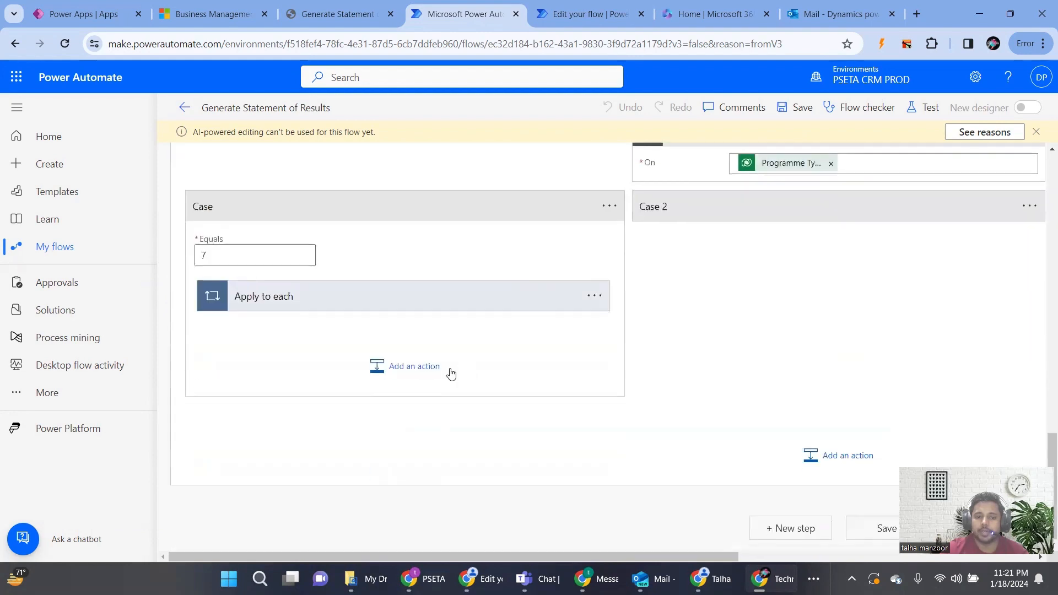
{"action": "left_click", "coordinate": [420, 307]}
{"action": "scroll", "coordinate": [477, 358], "scroll_direction": "down", "scroll_amount": 3}
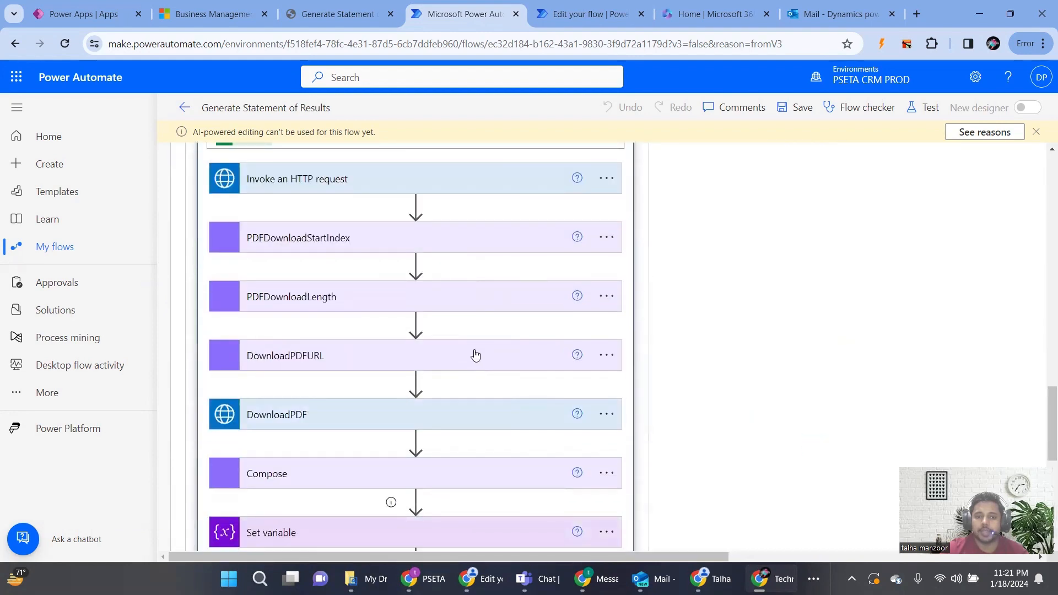
Examine the method, URL, headers and request body of the Invoke an HTTP request action.
{"action": "left_click", "coordinate": [336, 190]}
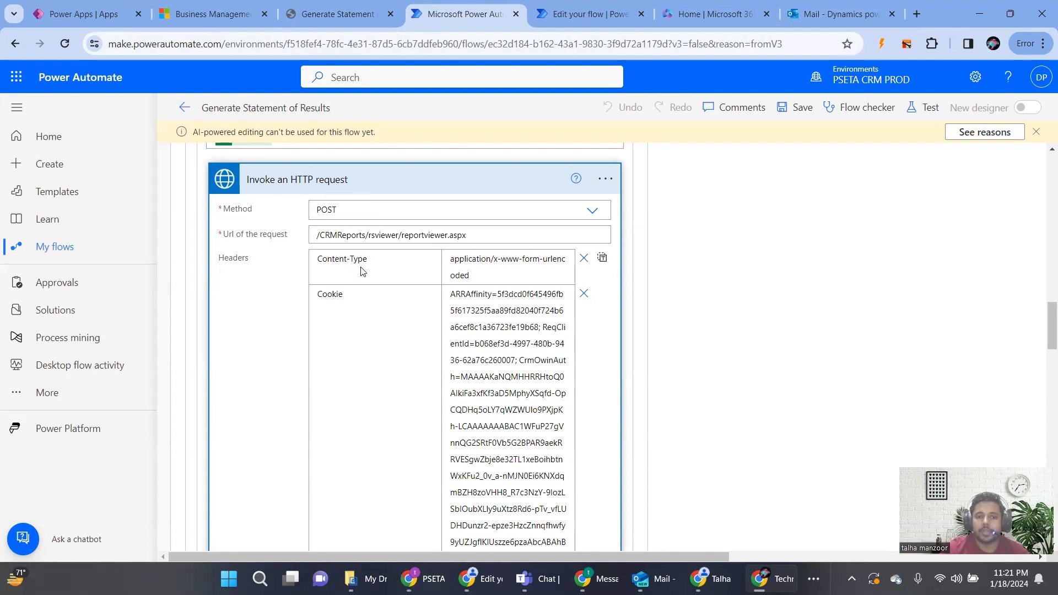
{"action": "scroll", "coordinate": [363, 294], "scroll_direction": "down", "scroll_amount": 1}
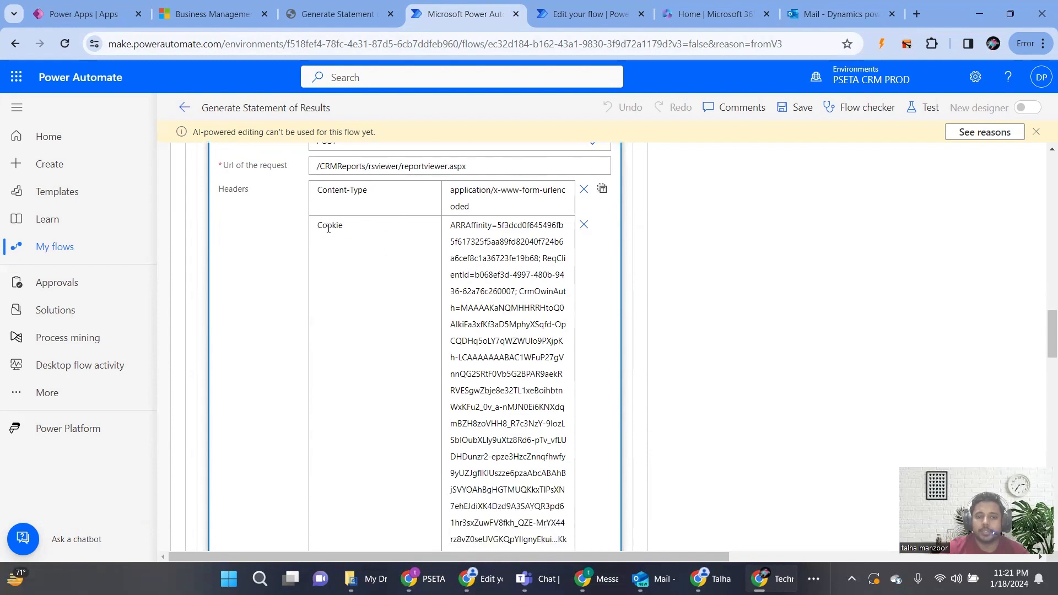
{"action": "scroll", "coordinate": [492, 290], "scroll_direction": "down", "scroll_amount": 8}
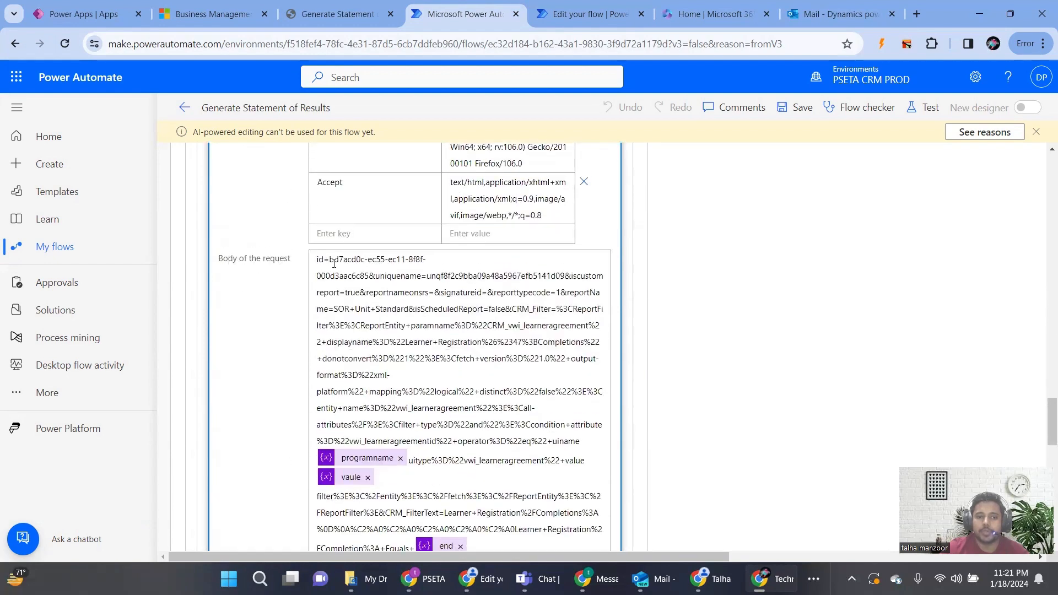
{"action": "scroll", "coordinate": [393, 309], "scroll_direction": "down", "scroll_amount": 3}
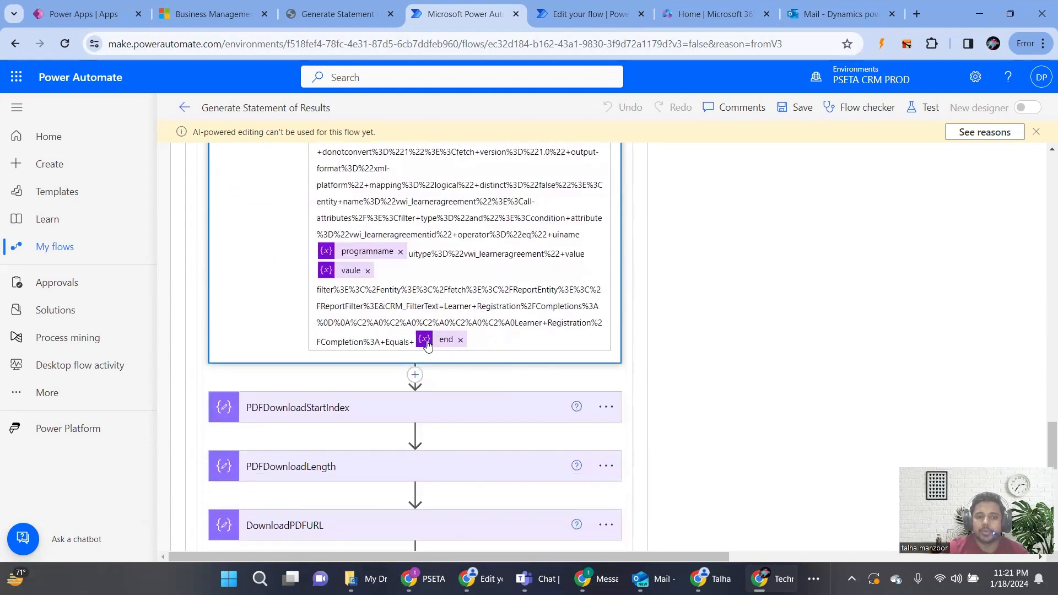
Expand the PDFDownloadStartIndex, PDFDownloadLength and DownloadPDFURL actions to examine the expression each uses as its input.
{"action": "scroll", "coordinate": [395, 272], "scroll_direction": "down", "scroll_amount": 2}
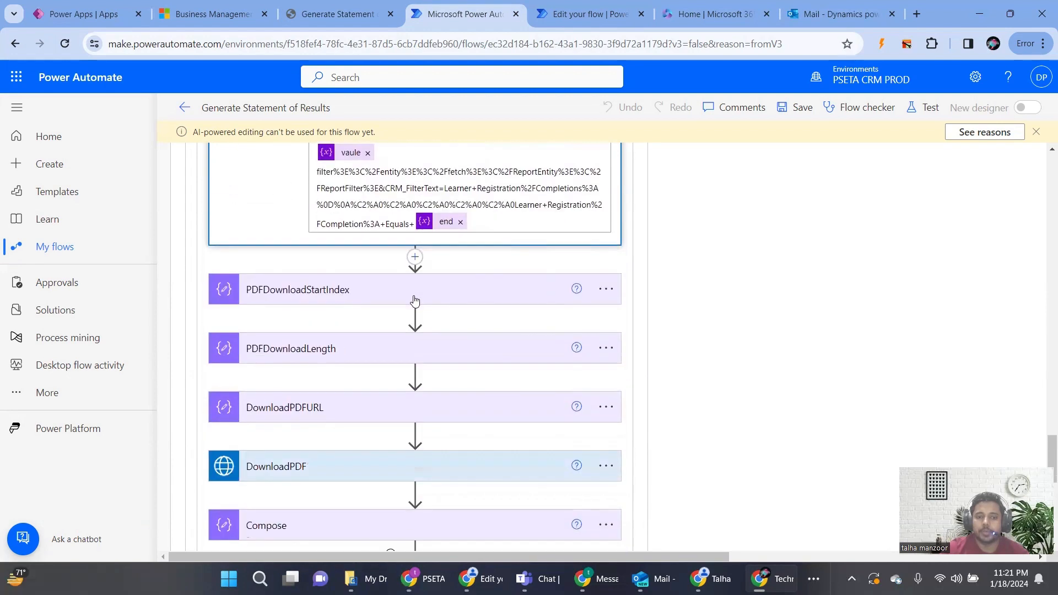
{"action": "left_click", "coordinate": [361, 271]}
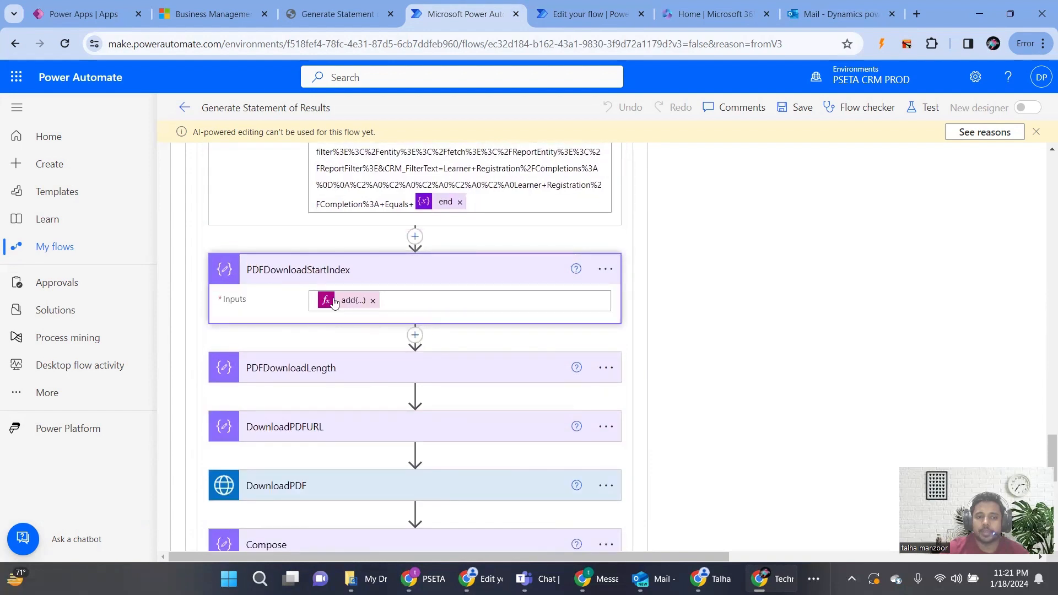
{"action": "scroll", "coordinate": [334, 303], "scroll_direction": "down", "scroll_amount": 1}
{"action": "left_click", "coordinate": [307, 302]}
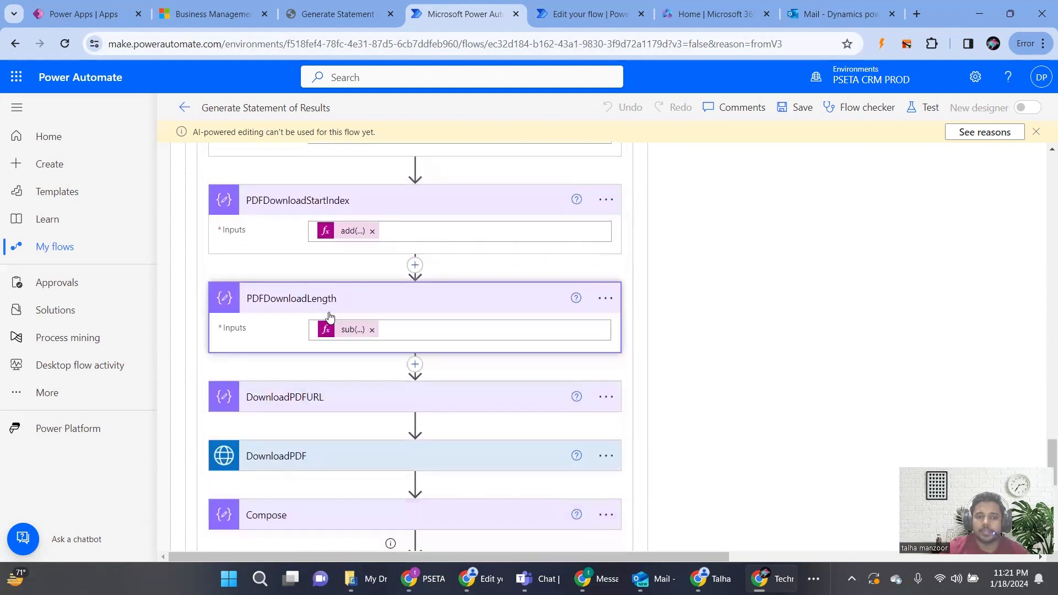
{"action": "scroll", "coordinate": [333, 301], "scroll_direction": "down", "scroll_amount": 2}
{"action": "left_click", "coordinate": [323, 269]}
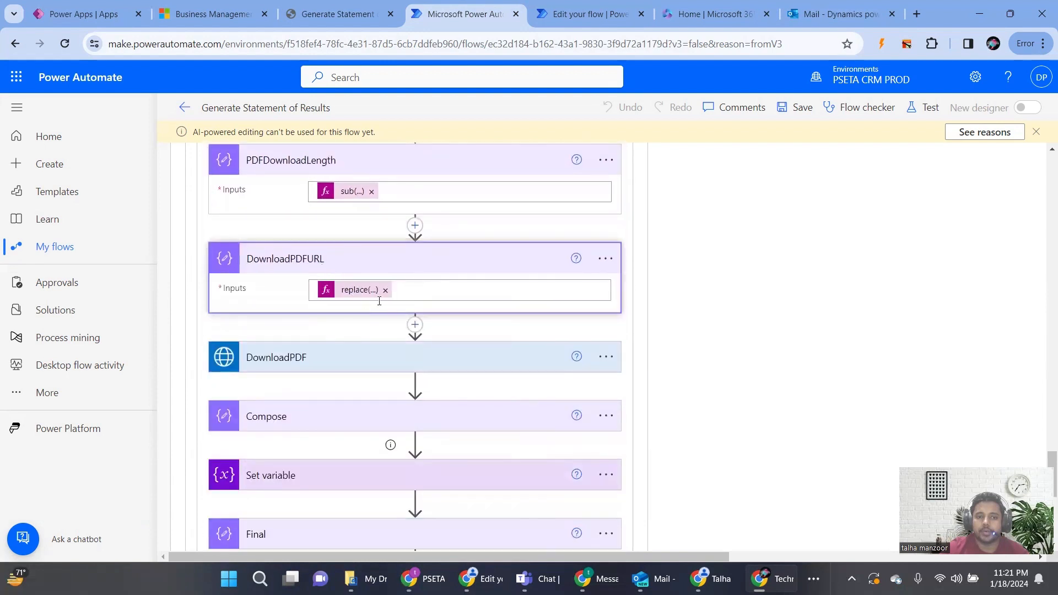
Examine the method, URL, headers and body of the DownloadPDF request, and the input of the Compose action following it.
{"action": "scroll", "coordinate": [370, 293], "scroll_direction": "down", "scroll_amount": 1}
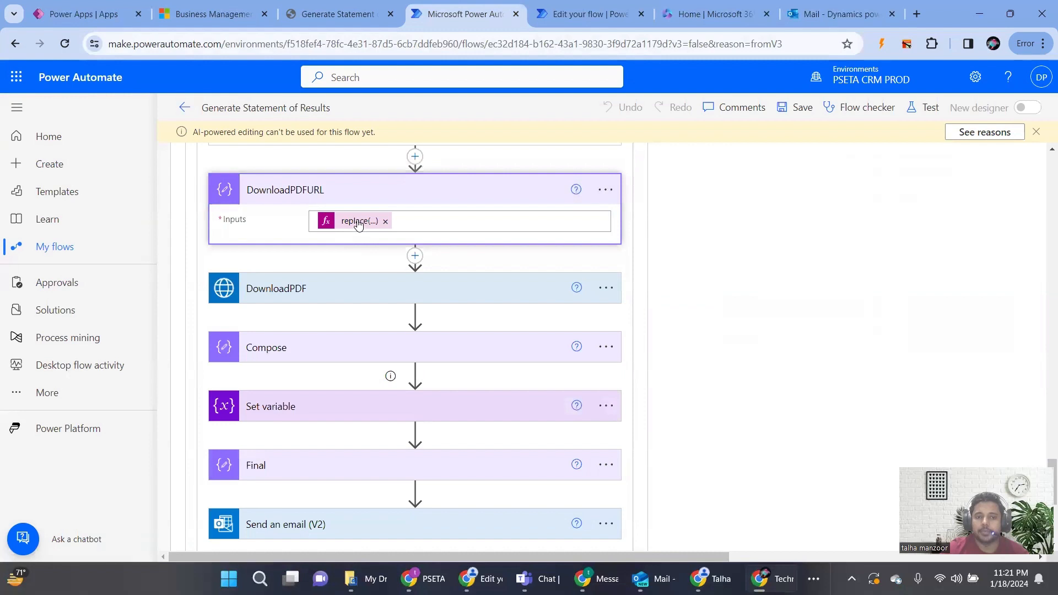
{"action": "left_click", "coordinate": [354, 297]}
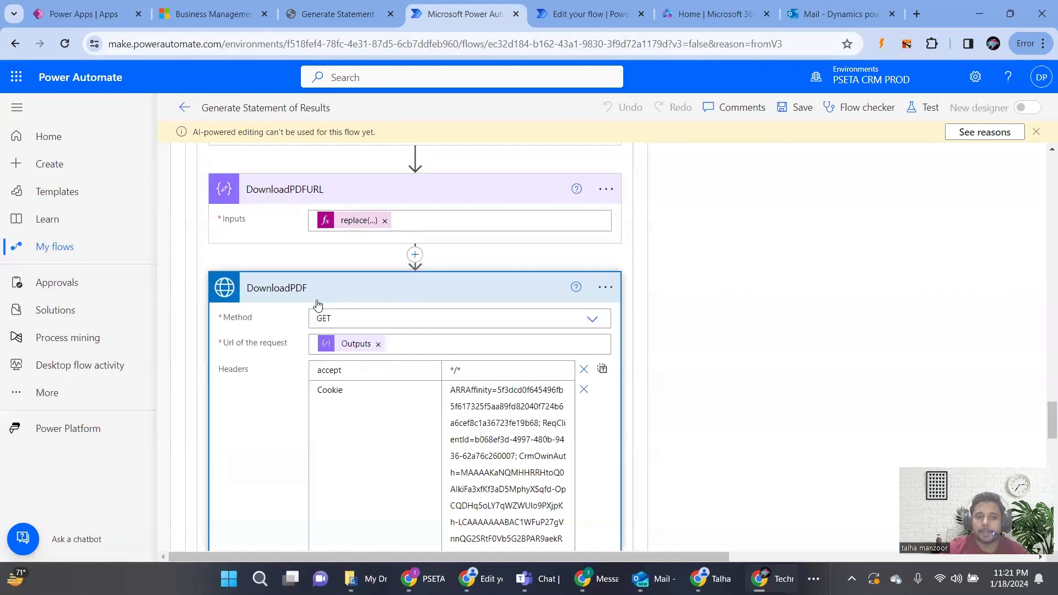
{"action": "scroll", "coordinate": [308, 272], "scroll_direction": "down", "scroll_amount": 1}
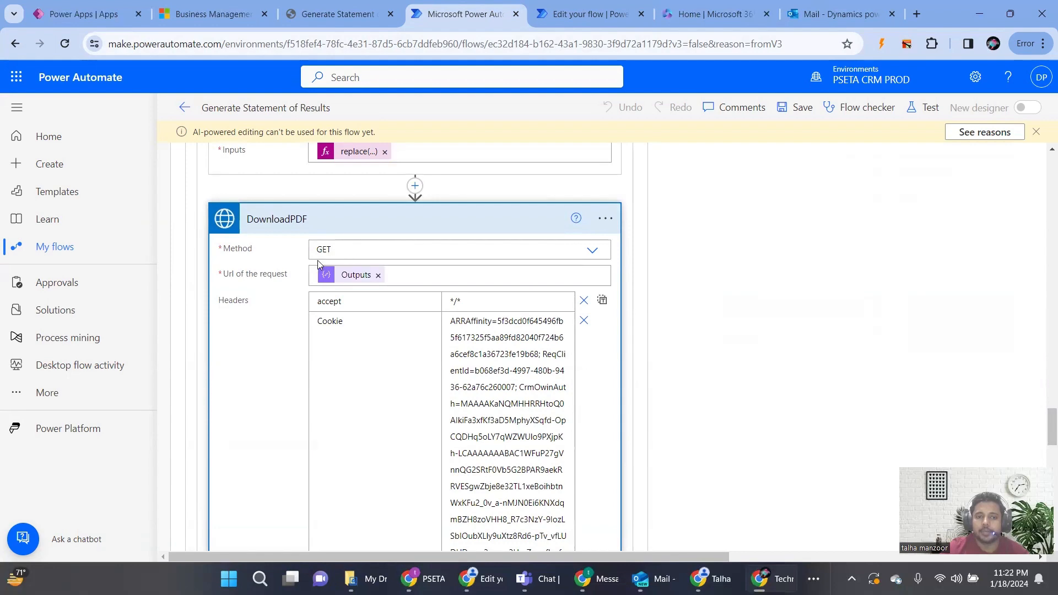
{"action": "scroll", "coordinate": [270, 277], "scroll_direction": "down", "scroll_amount": 1}
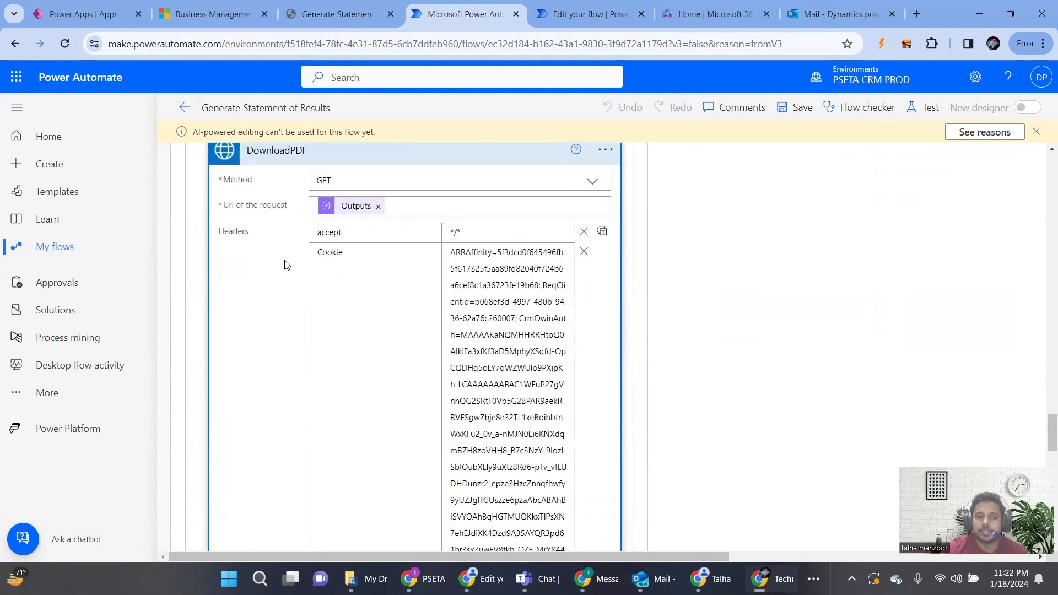
{"action": "scroll", "coordinate": [373, 268], "scroll_direction": "down", "scroll_amount": 10}
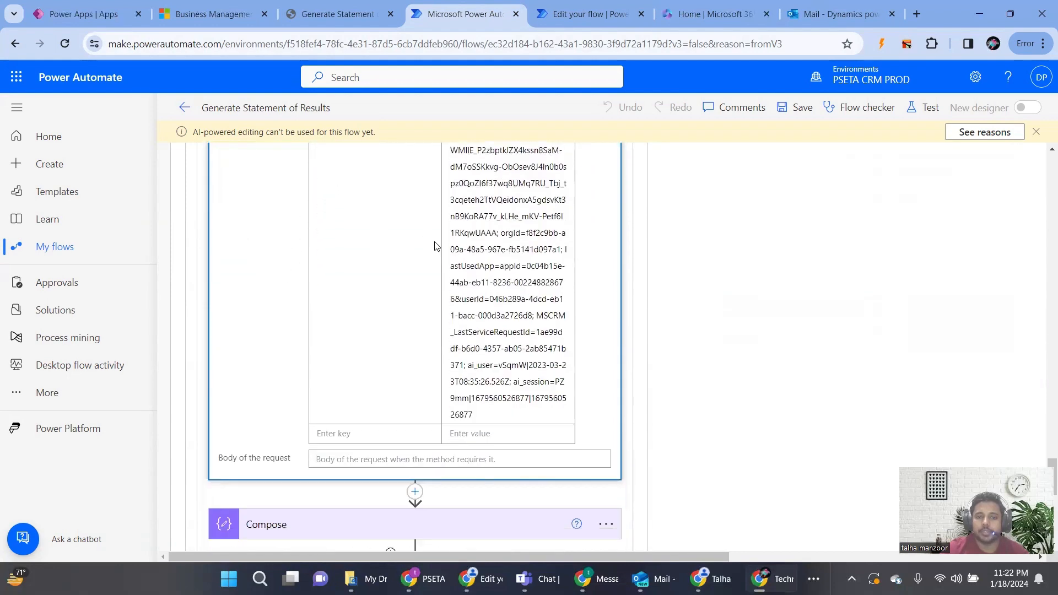
{"action": "left_click", "coordinate": [368, 254]}
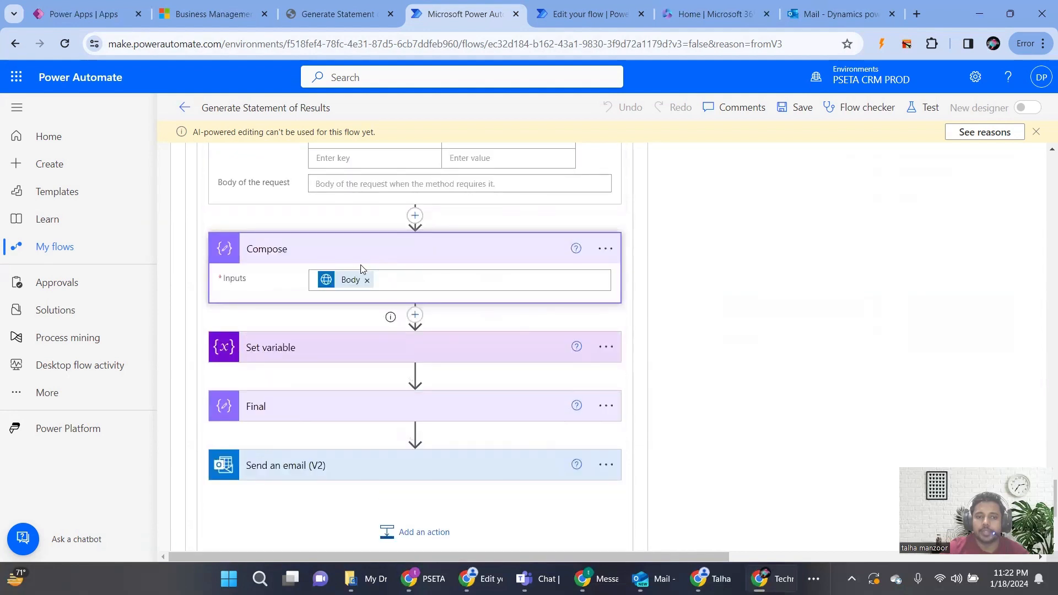
{"action": "scroll", "coordinate": [359, 274], "scroll_direction": "down", "scroll_amount": 1}
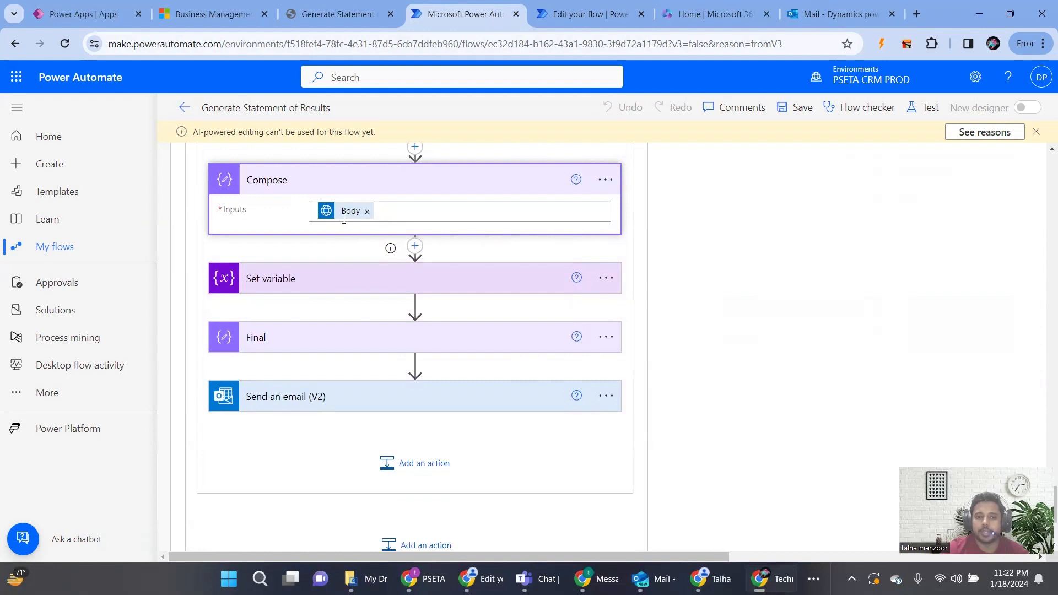
Expand the Send an email (V2) action with its advanced options to examine the recipient, subject, and attachment name and content.
{"action": "scroll", "coordinate": [347, 259], "scroll_direction": "down", "scroll_amount": 3}
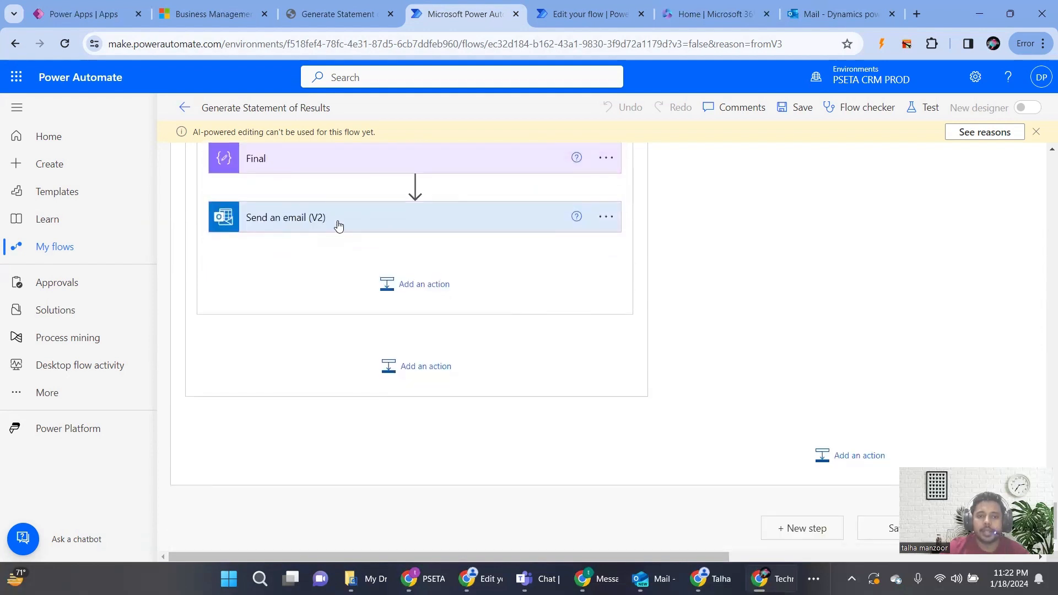
{"action": "left_click", "coordinate": [339, 227]}
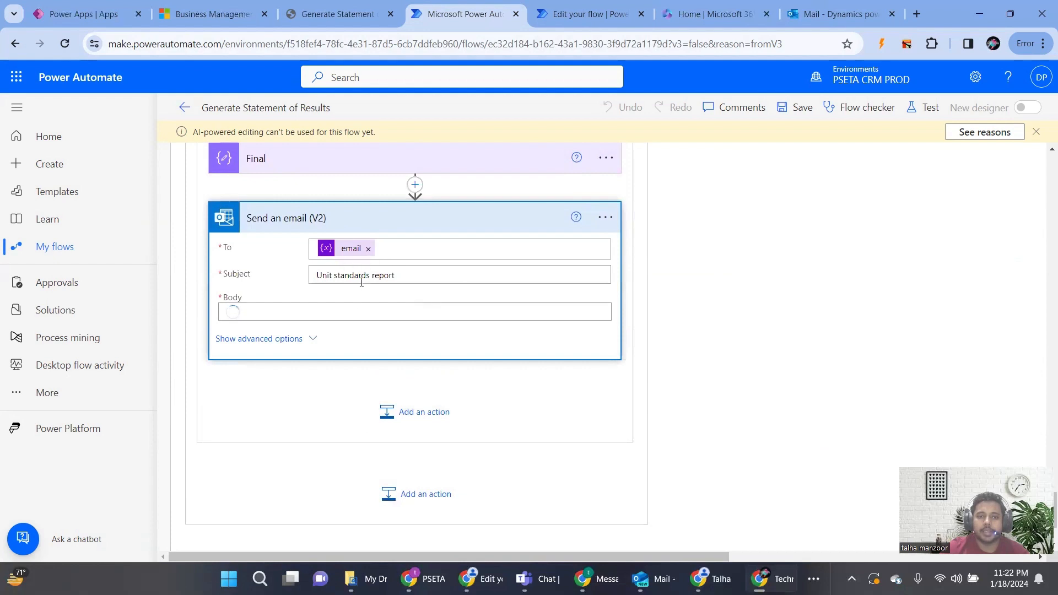
{"action": "scroll", "coordinate": [386, 254], "scroll_direction": "down", "scroll_amount": 1}
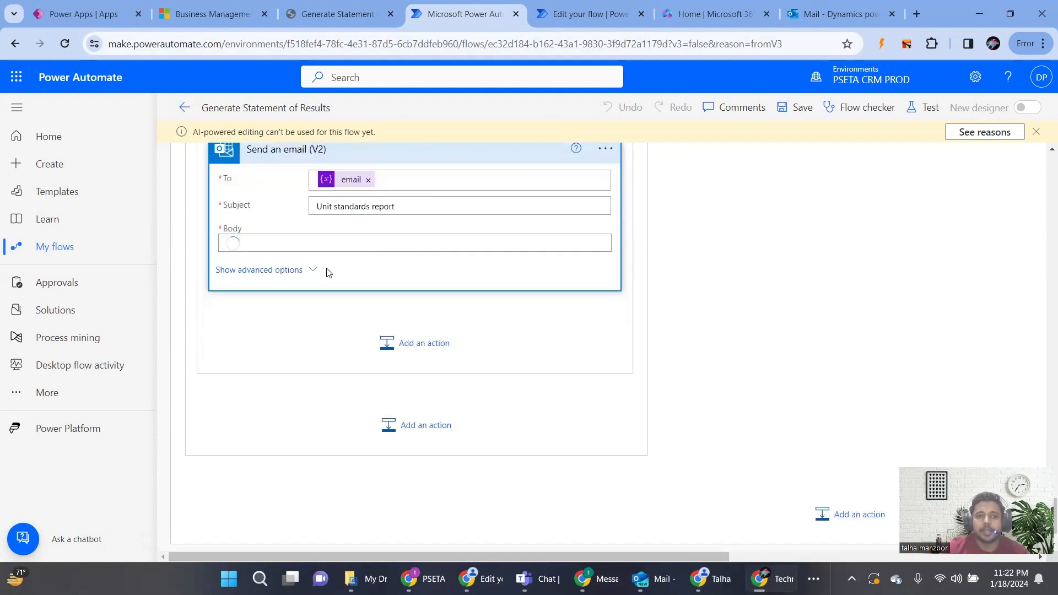
{"action": "left_click", "coordinate": [312, 275]}
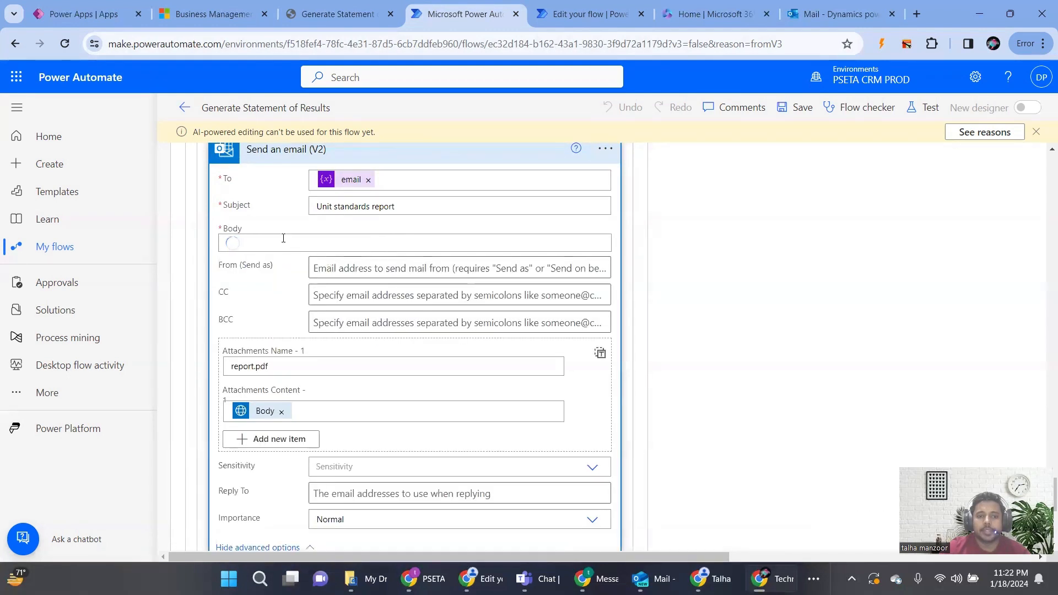
{"action": "scroll", "coordinate": [340, 271], "scroll_direction": "down", "scroll_amount": 2}
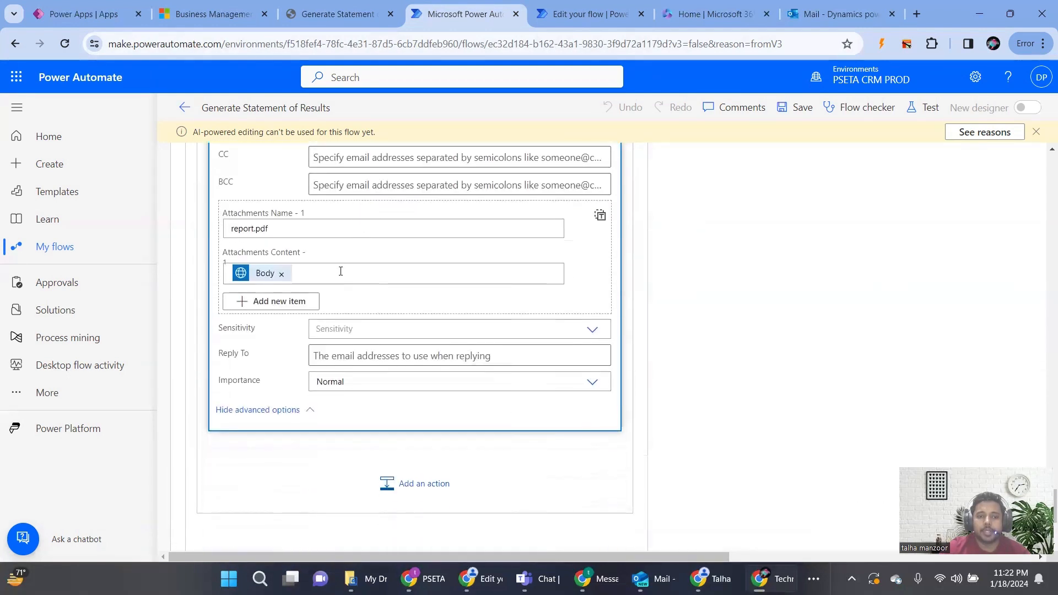
{"action": "left_click", "coordinate": [278, 273]}
Check the Generate Statement of Results portal page, and return to the flow's DownloadPDFURL and DownloadPDF actions.
{"action": "scroll", "coordinate": [338, 306], "scroll_direction": "up", "scroll_amount": 15}
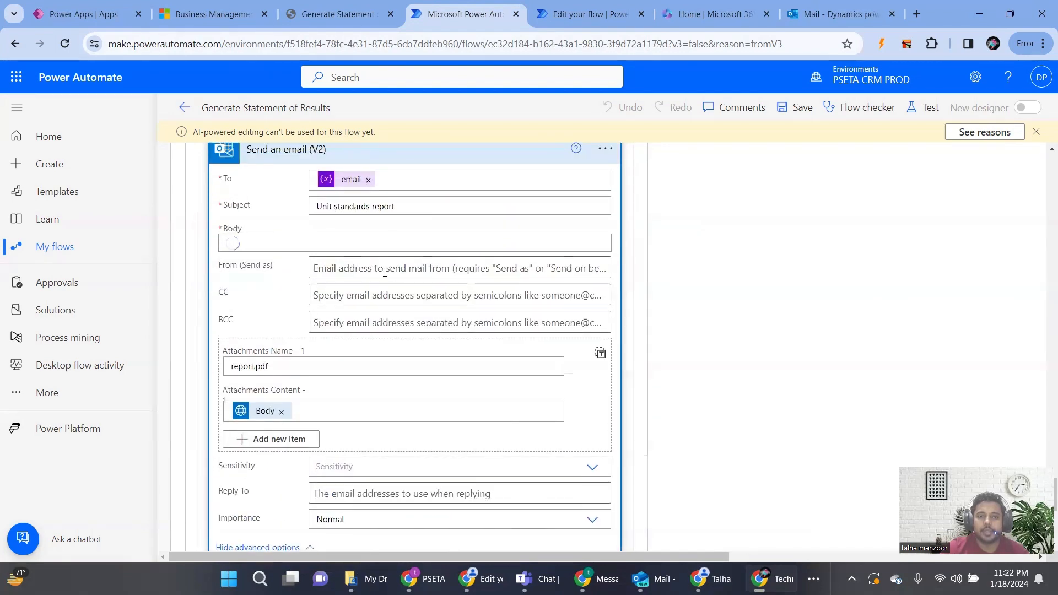
{"action": "scroll", "coordinate": [452, 305], "scroll_direction": "up", "scroll_amount": 8}
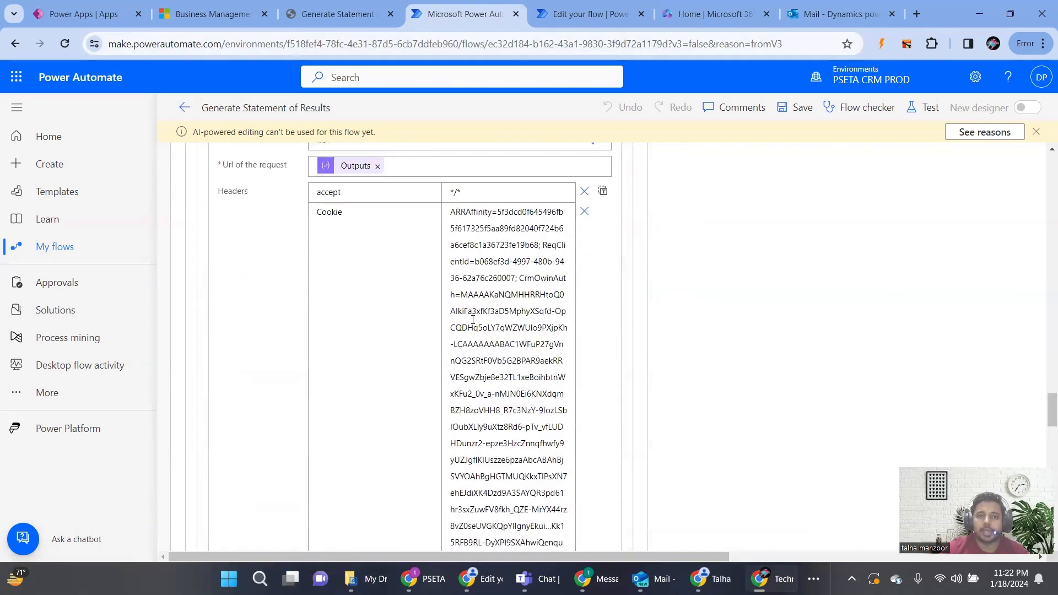
{"action": "left_click", "coordinate": [364, 24]}
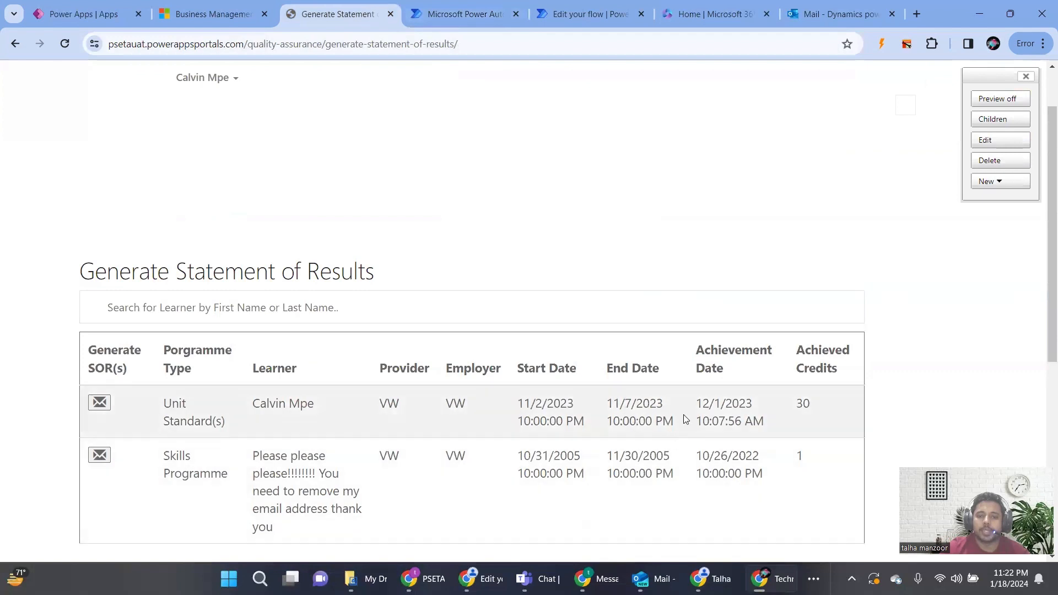
{"action": "left_click", "coordinate": [474, 21]}
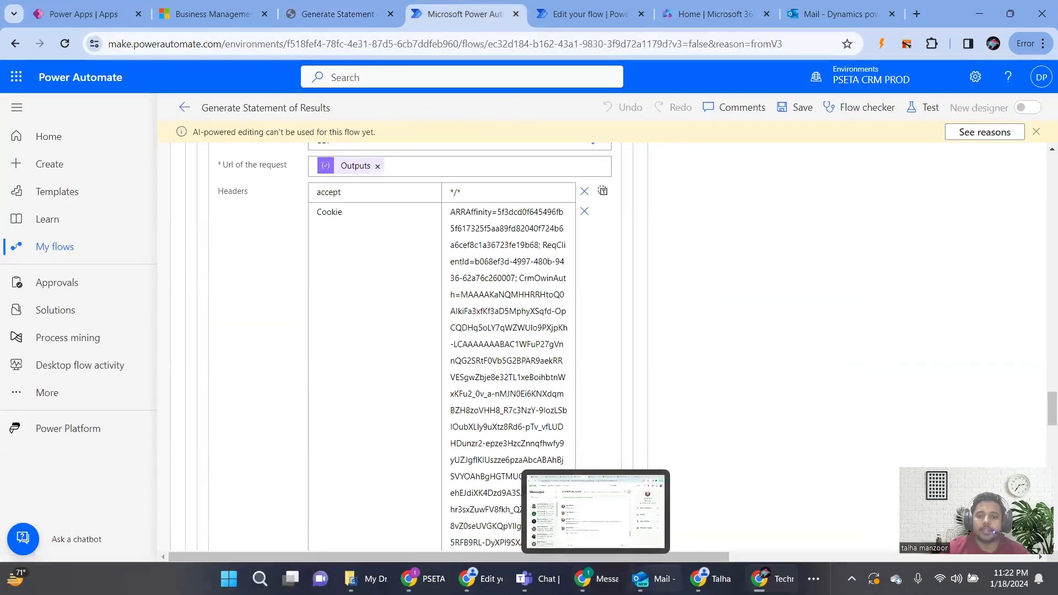
{"action": "mouse_move", "coordinate": [640, 579]}
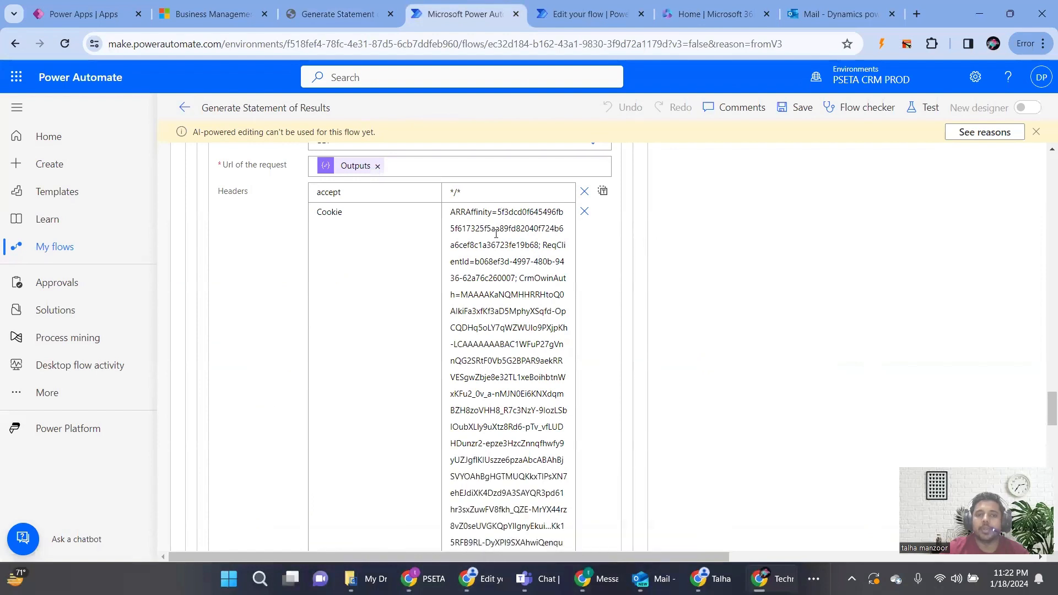
{"action": "scroll", "coordinate": [458, 289], "scroll_direction": "up", "scroll_amount": 1}
{"action": "scroll", "coordinate": [458, 289], "scroll_direction": "up", "scroll_amount": 3}
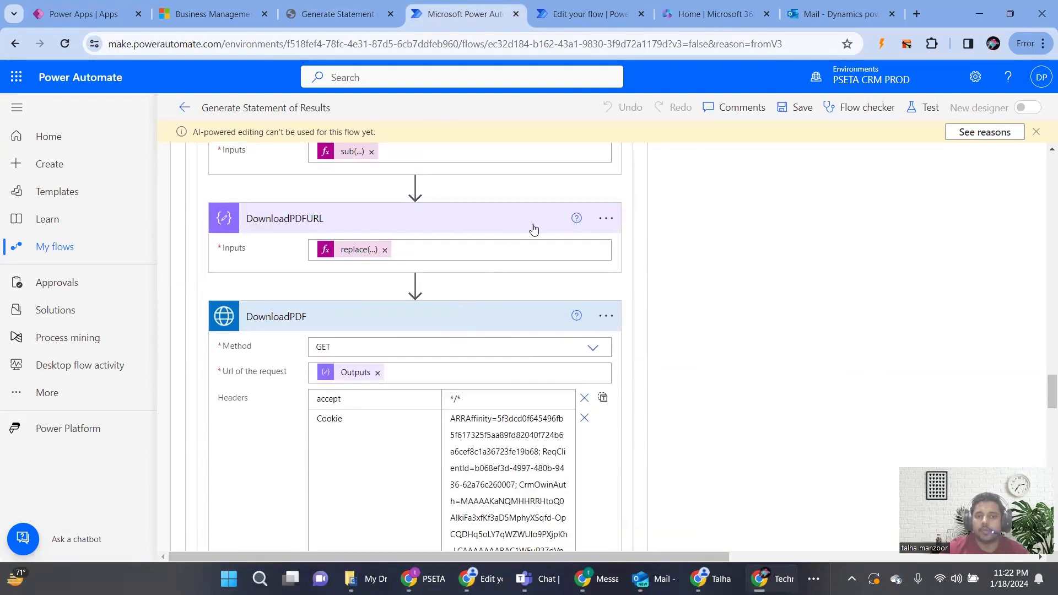